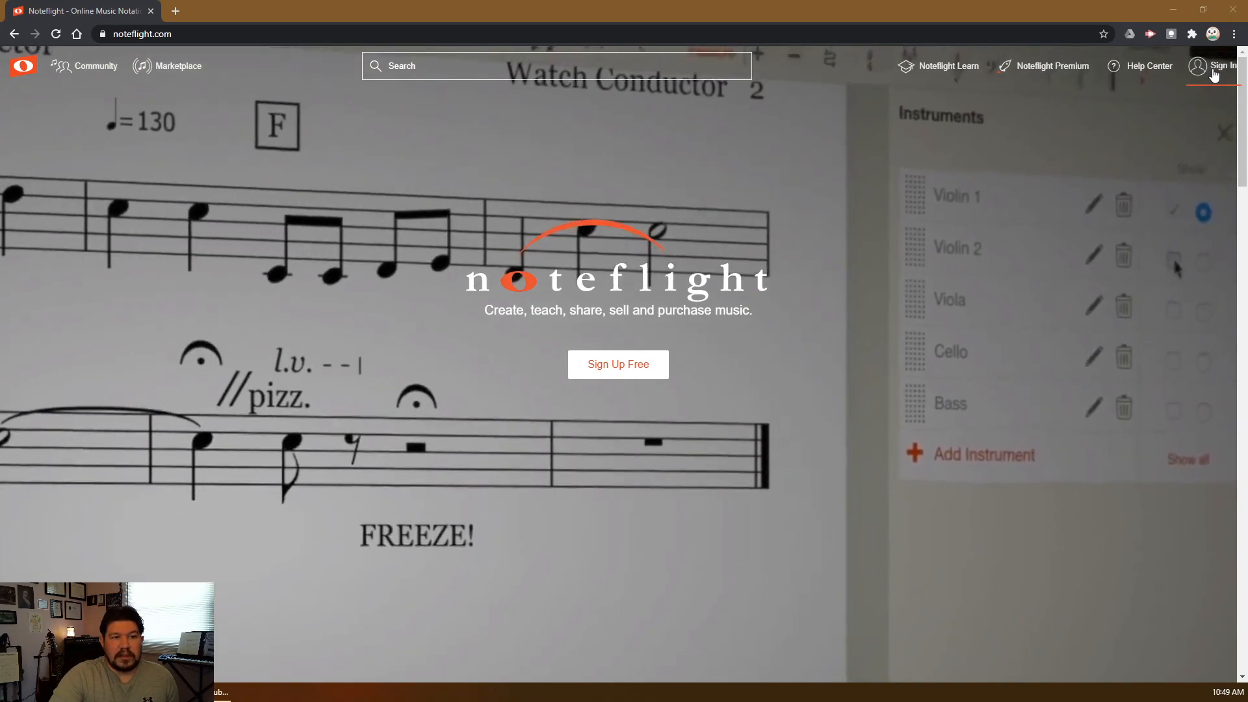
Sign in to Noteflight with Google, using the first listed account
click(1213, 72)
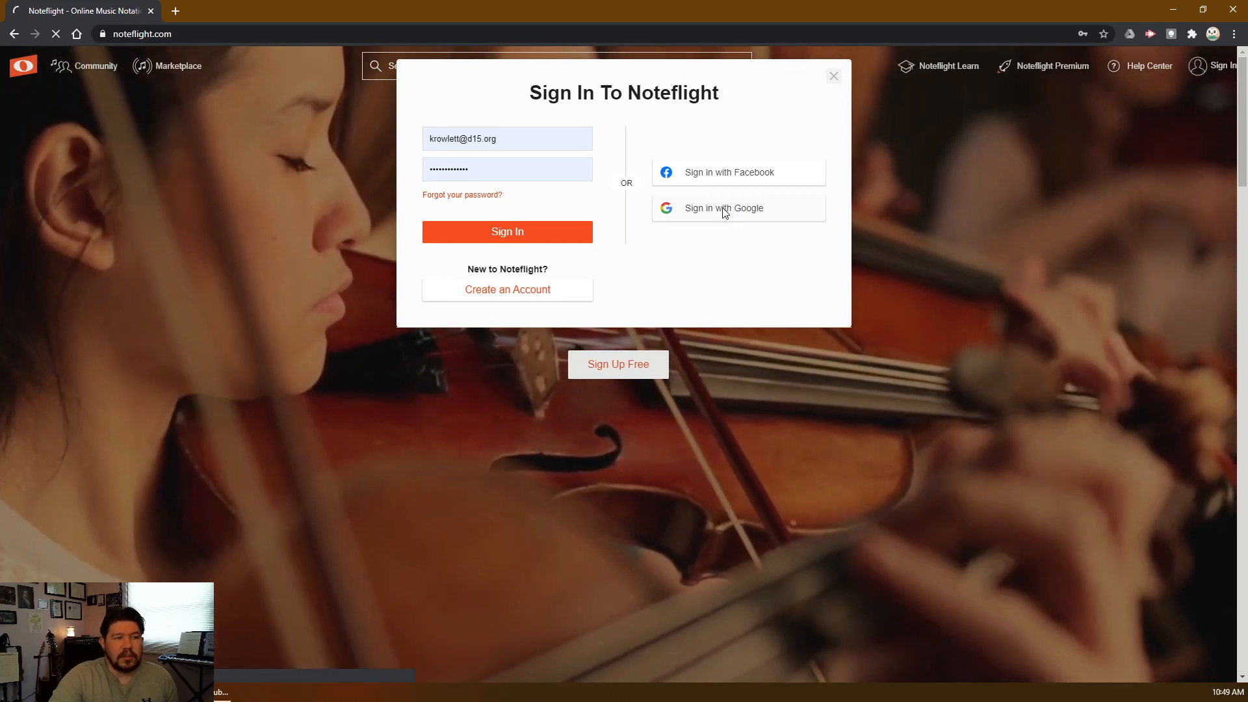
click(724, 211)
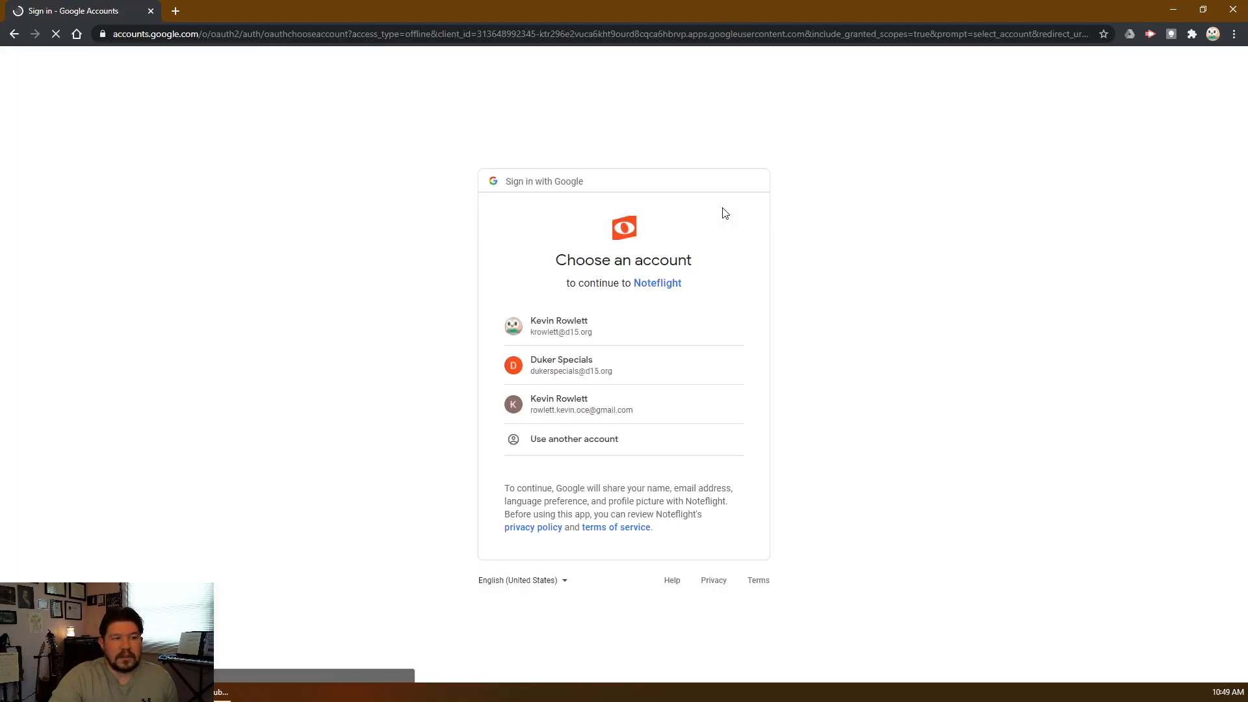
click(557, 328)
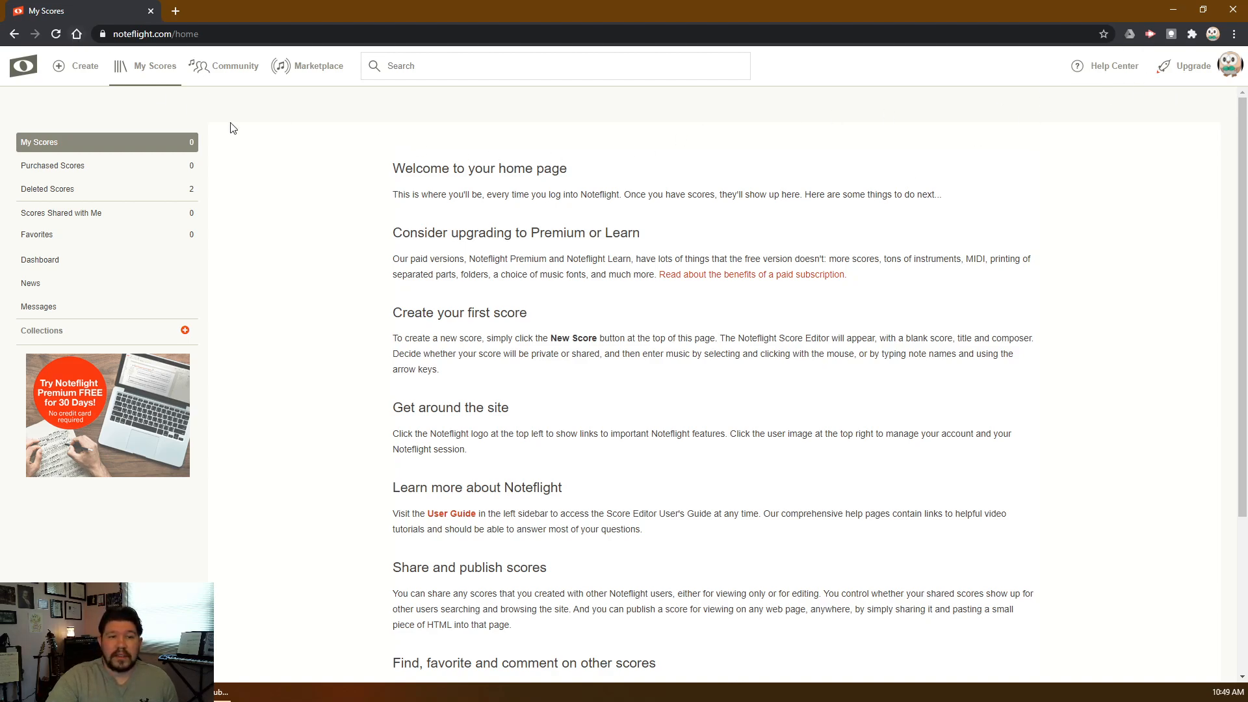
Create a new score from a blank score sheet and title it "Rhythm Composition"
click(81, 71)
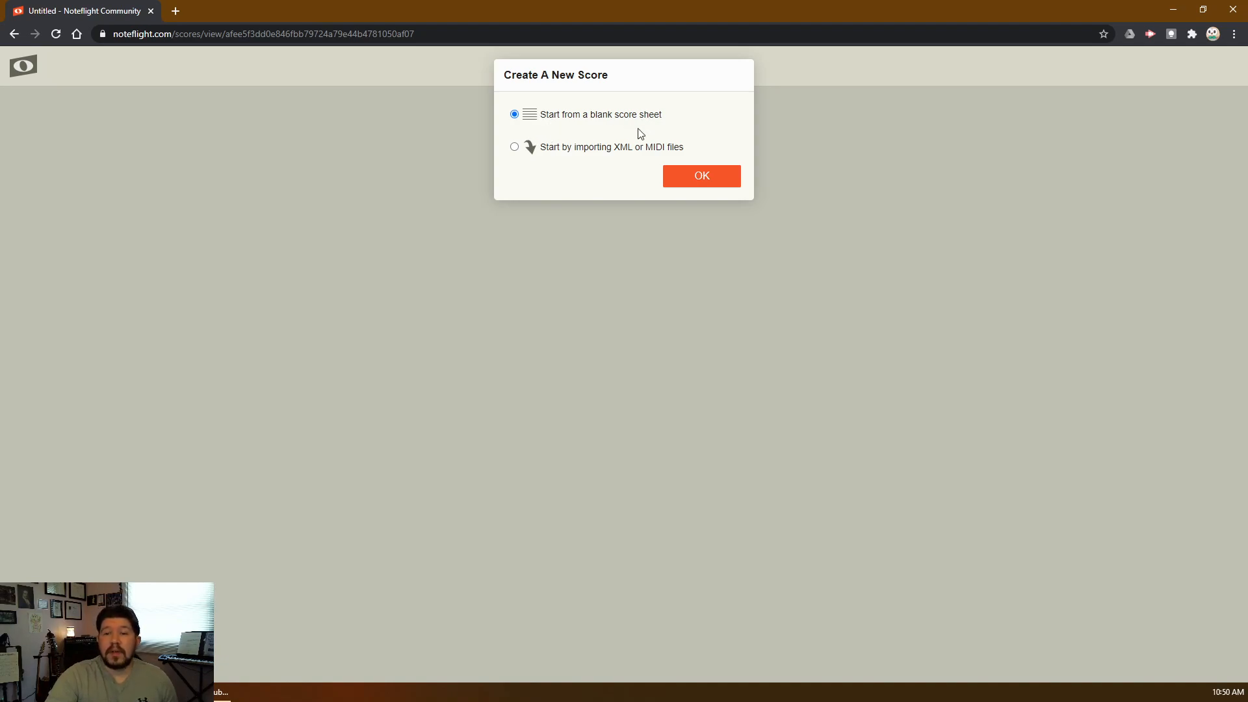
click(700, 179)
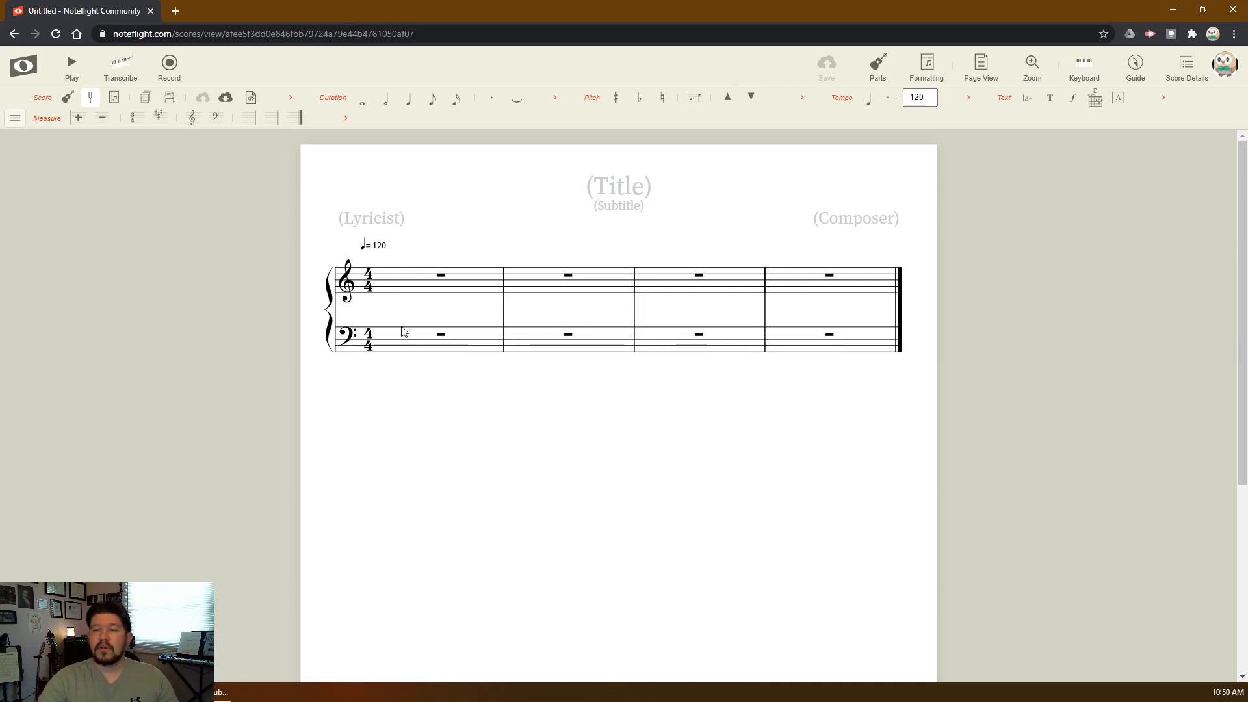
click(618, 186)
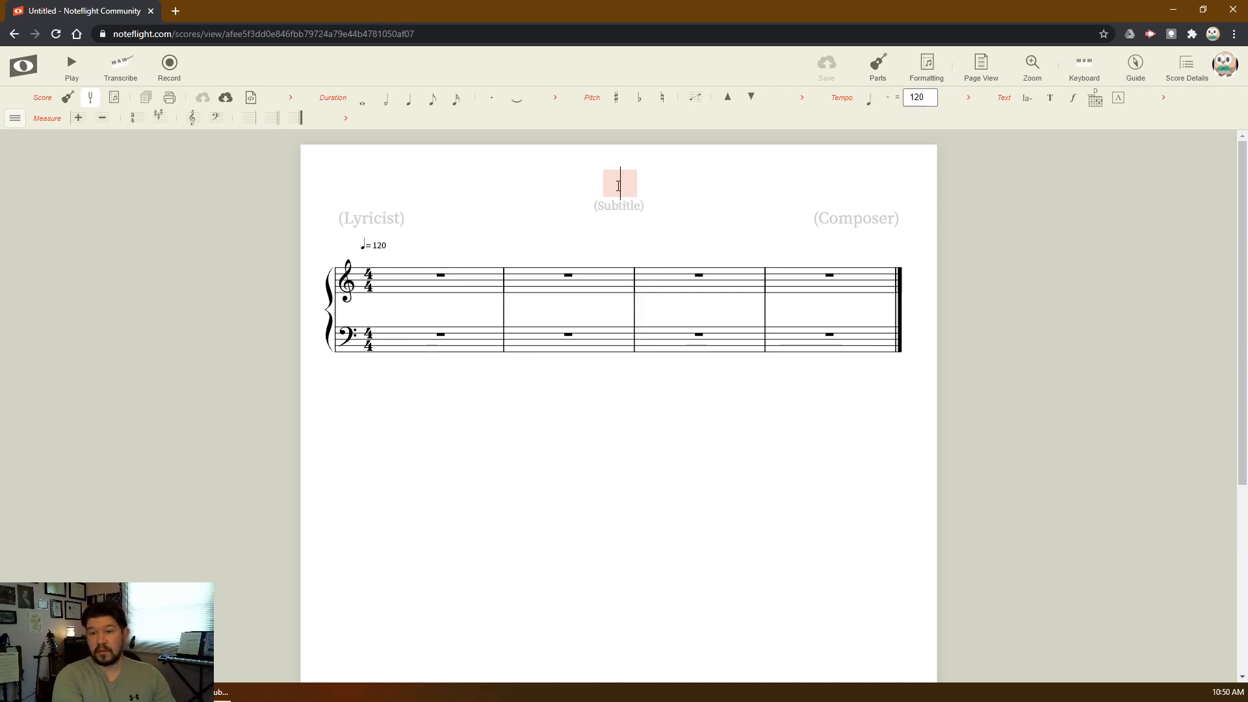
text(Rhythm Composition)
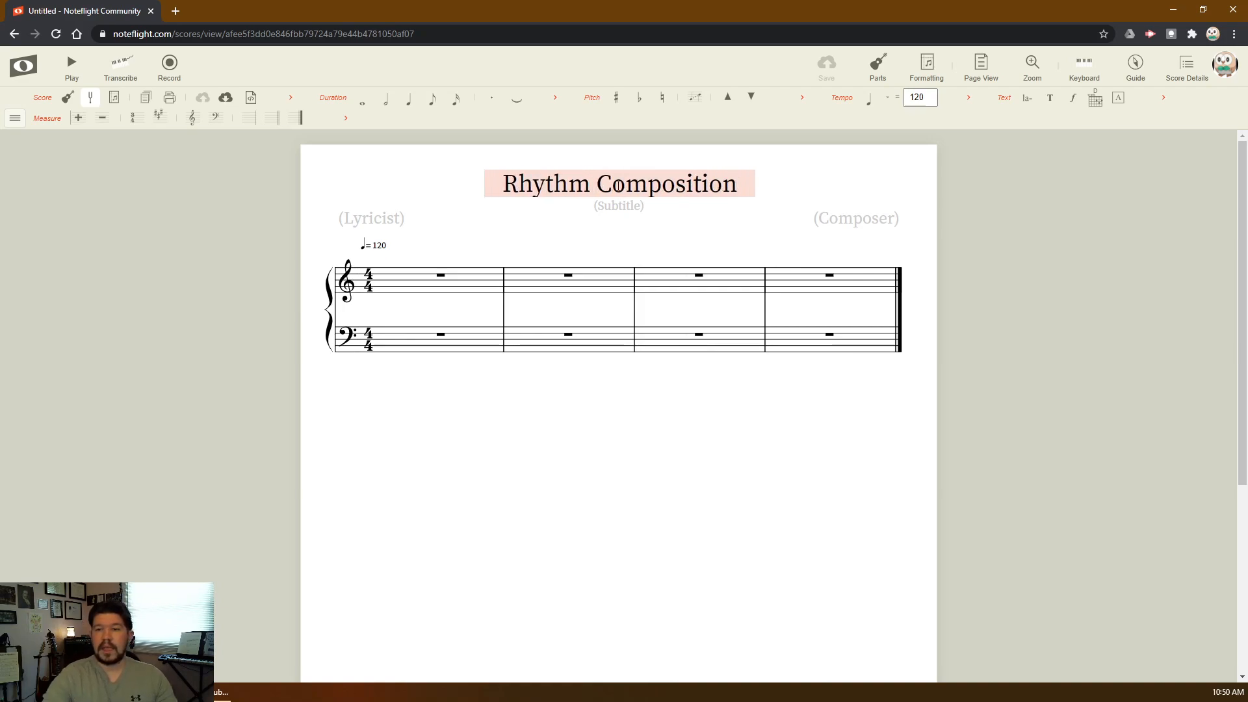
Fill in the composer's name on the score
click(843, 224)
text(Mr. R)
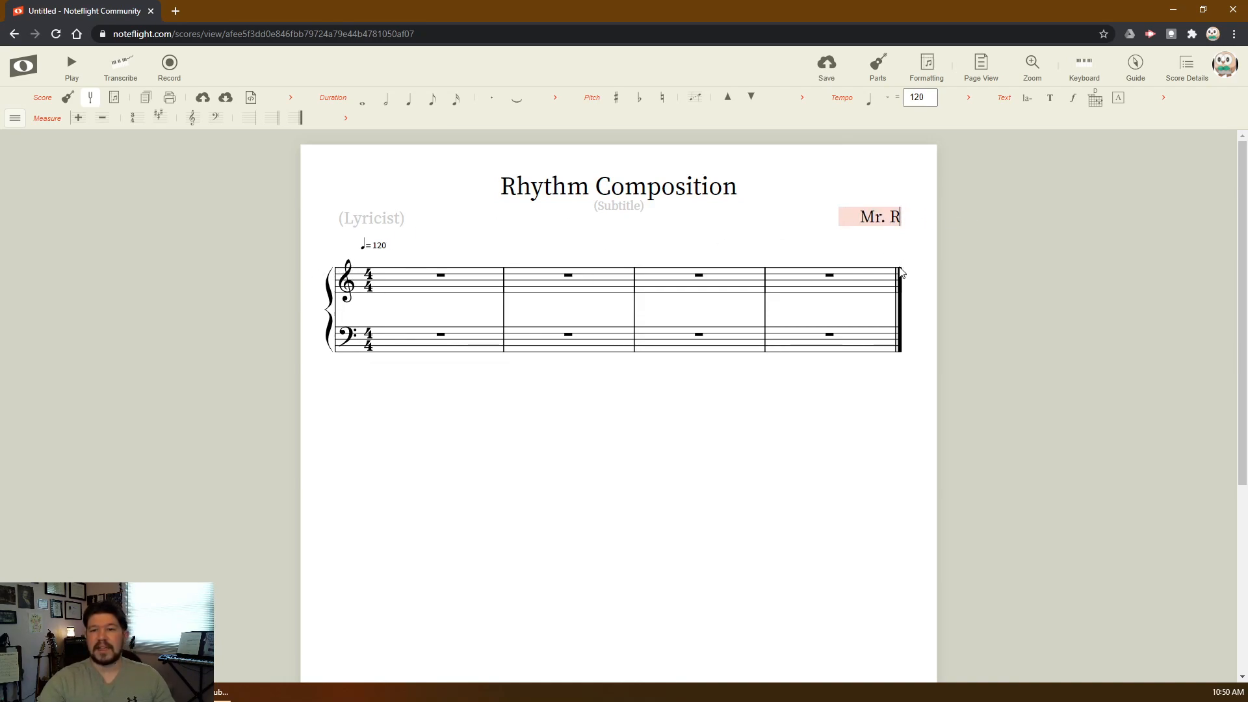
click(591, 446)
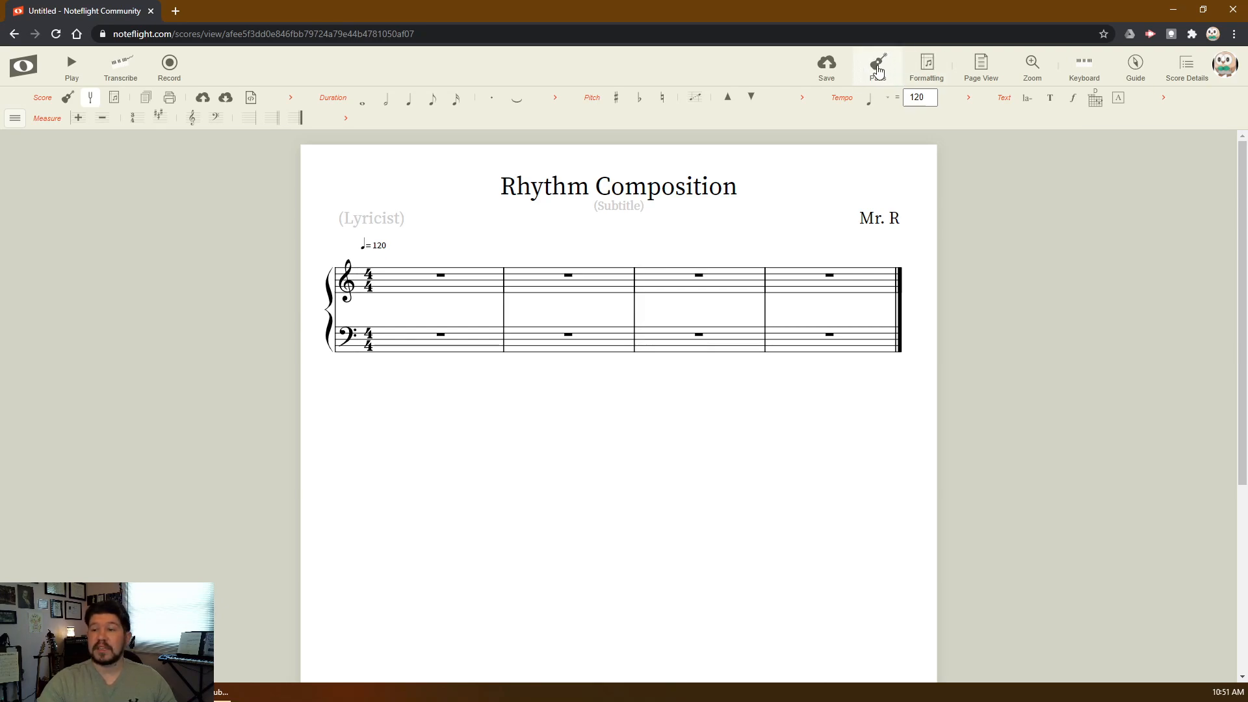
Add a Rhythm part from the Unpitched Percussion instruments, previewing its sound samples before confirming
click(877, 71)
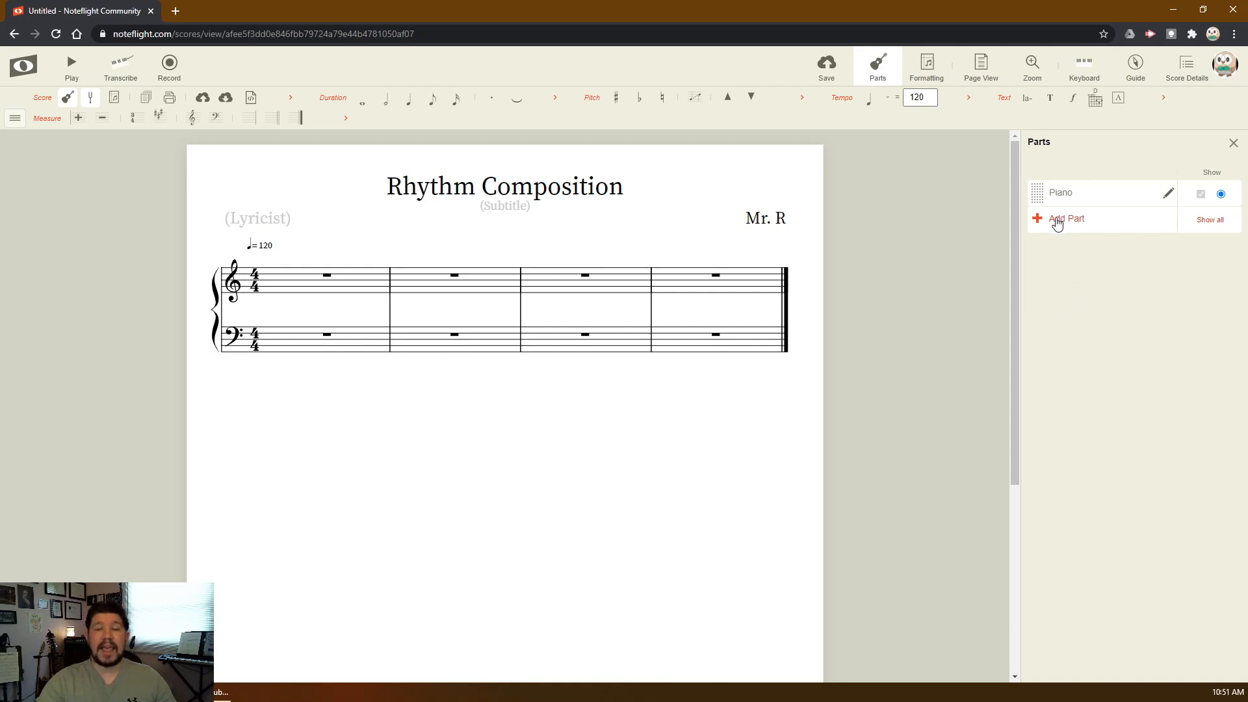
click(1058, 223)
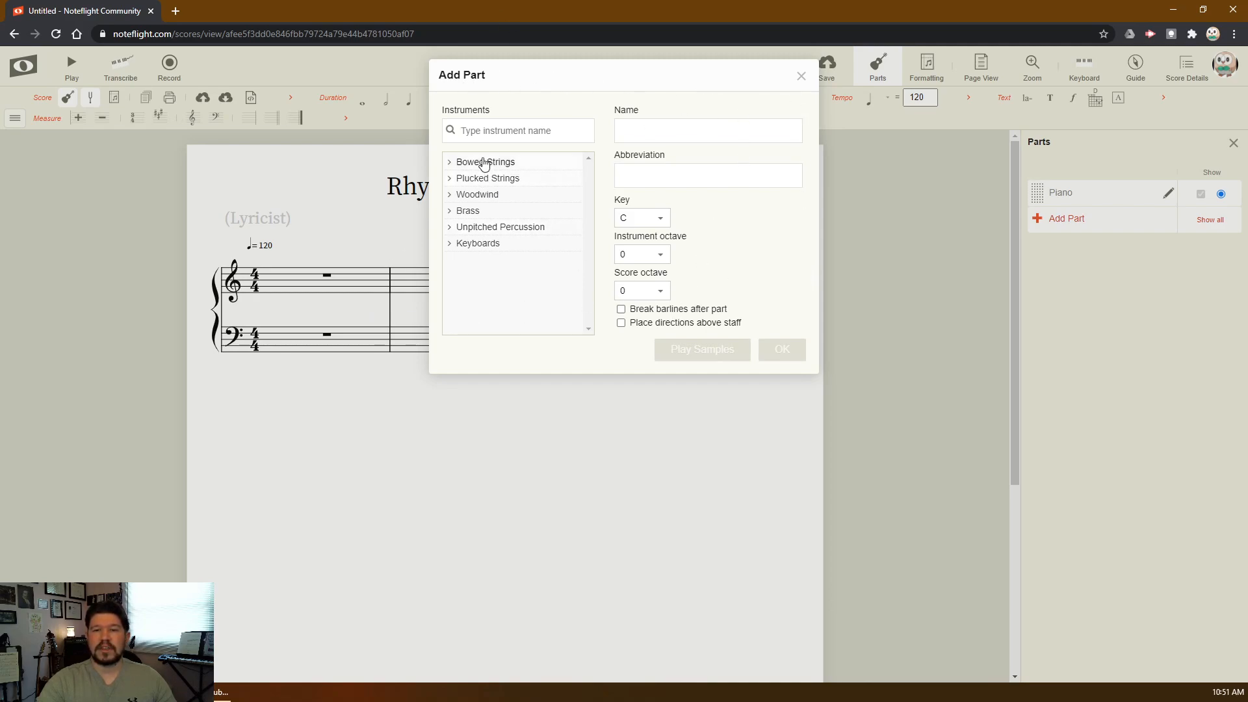
click(481, 162)
click(481, 163)
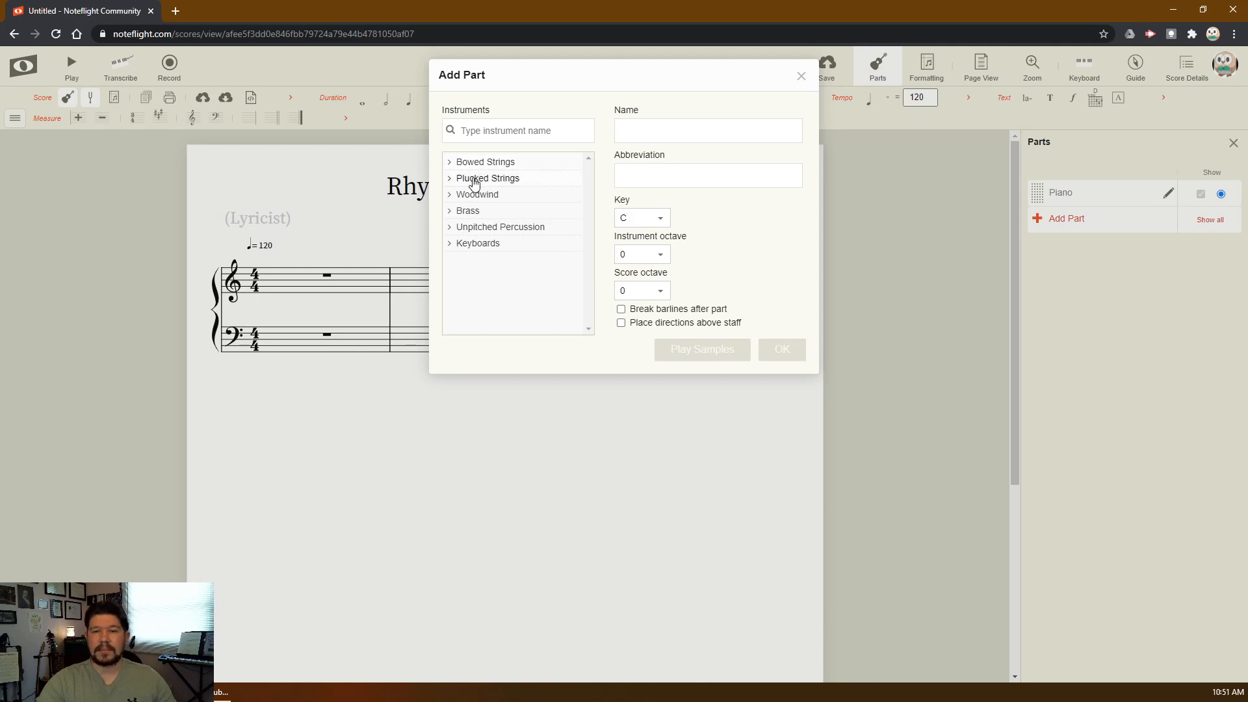
click(474, 180)
click(476, 180)
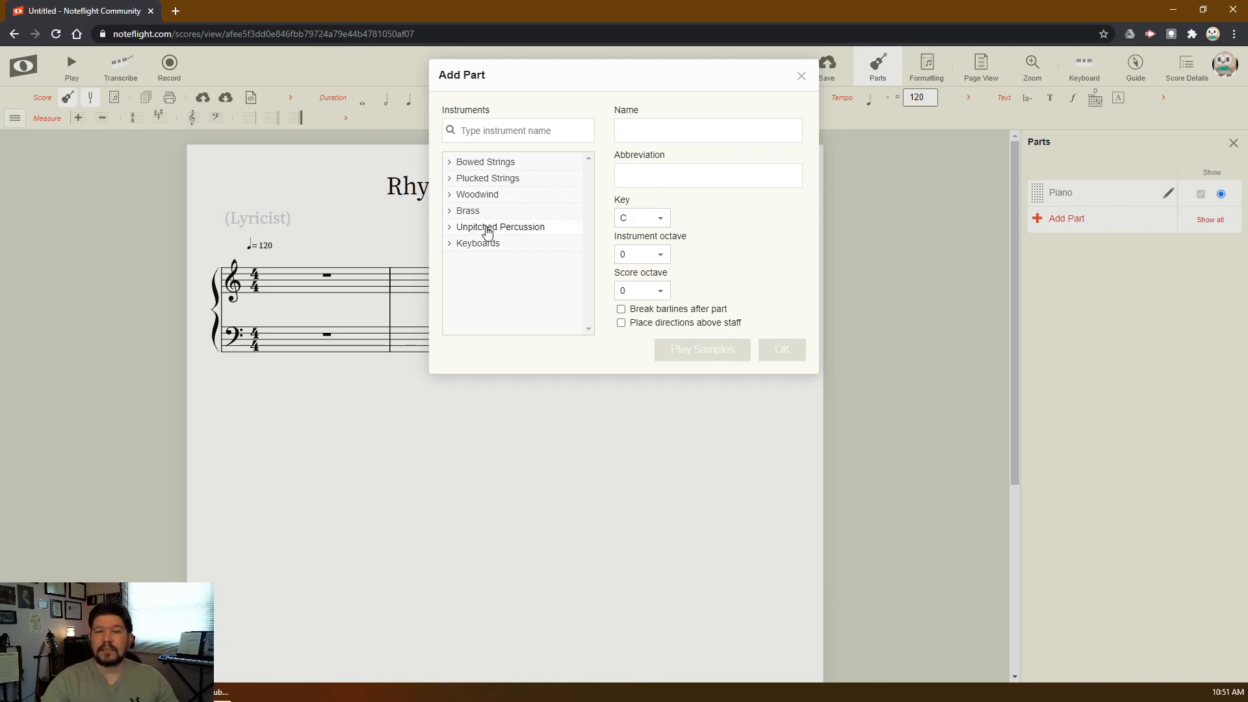
click(486, 229)
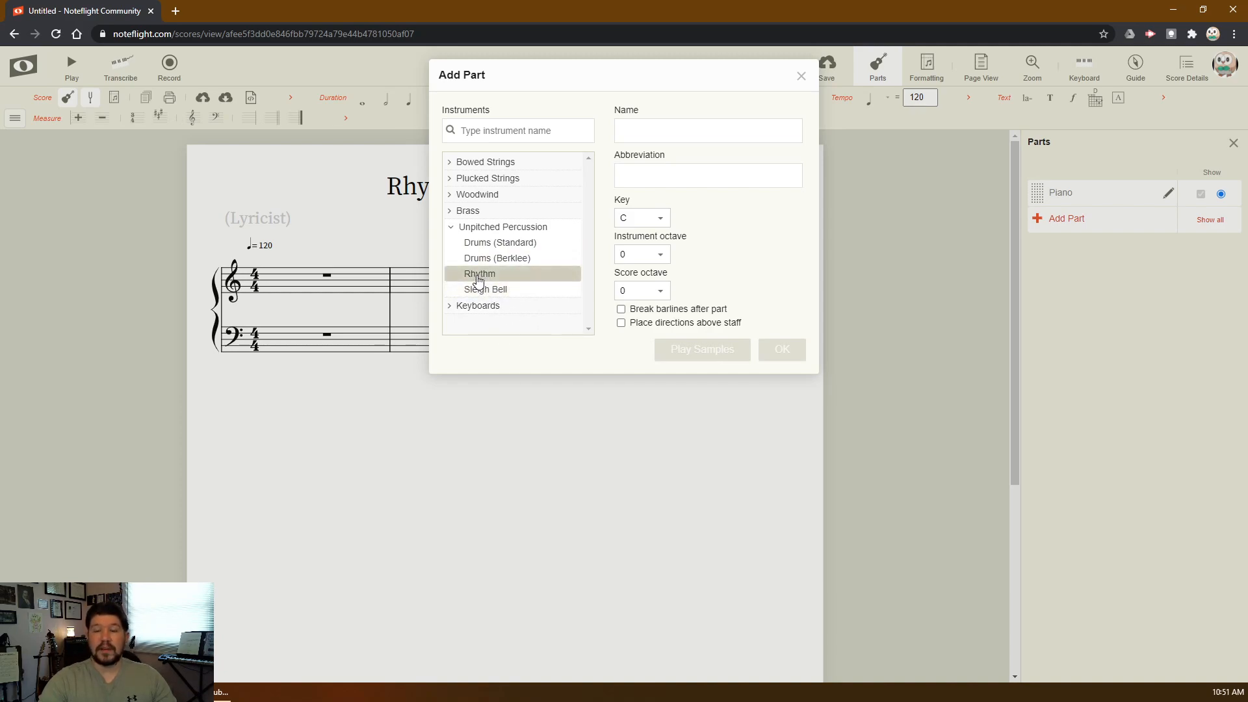
click(477, 275)
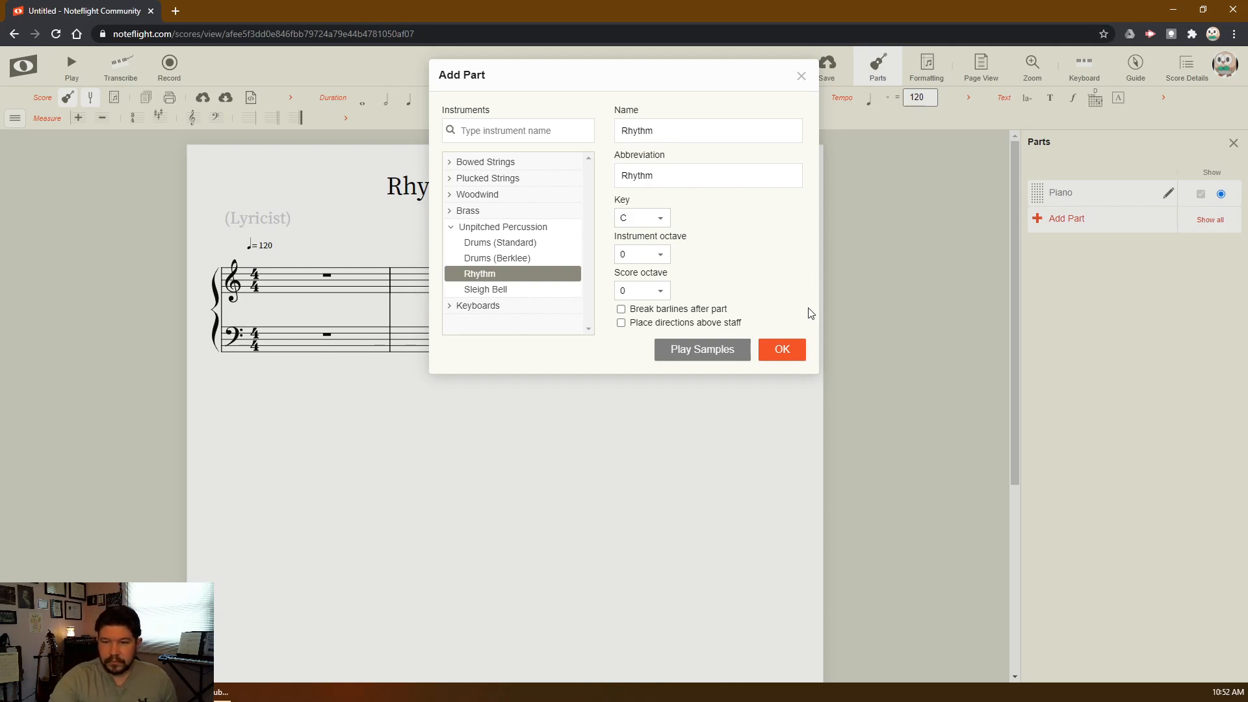
click(693, 352)
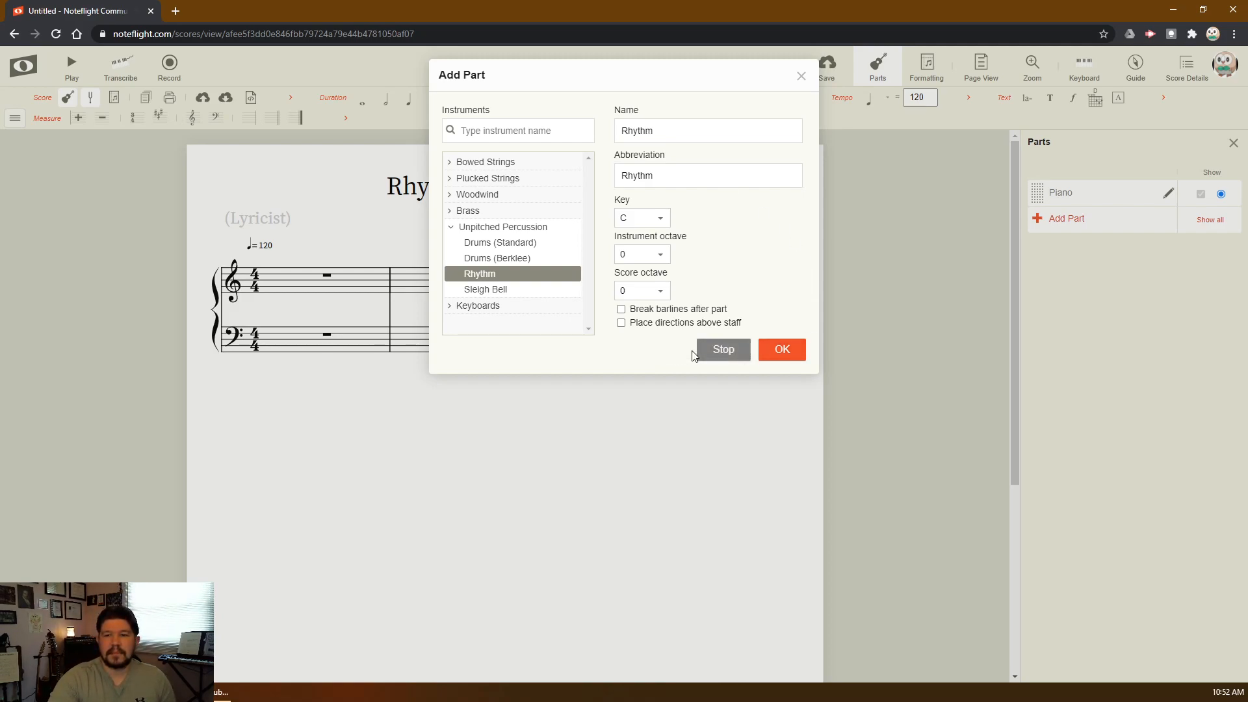
click(725, 351)
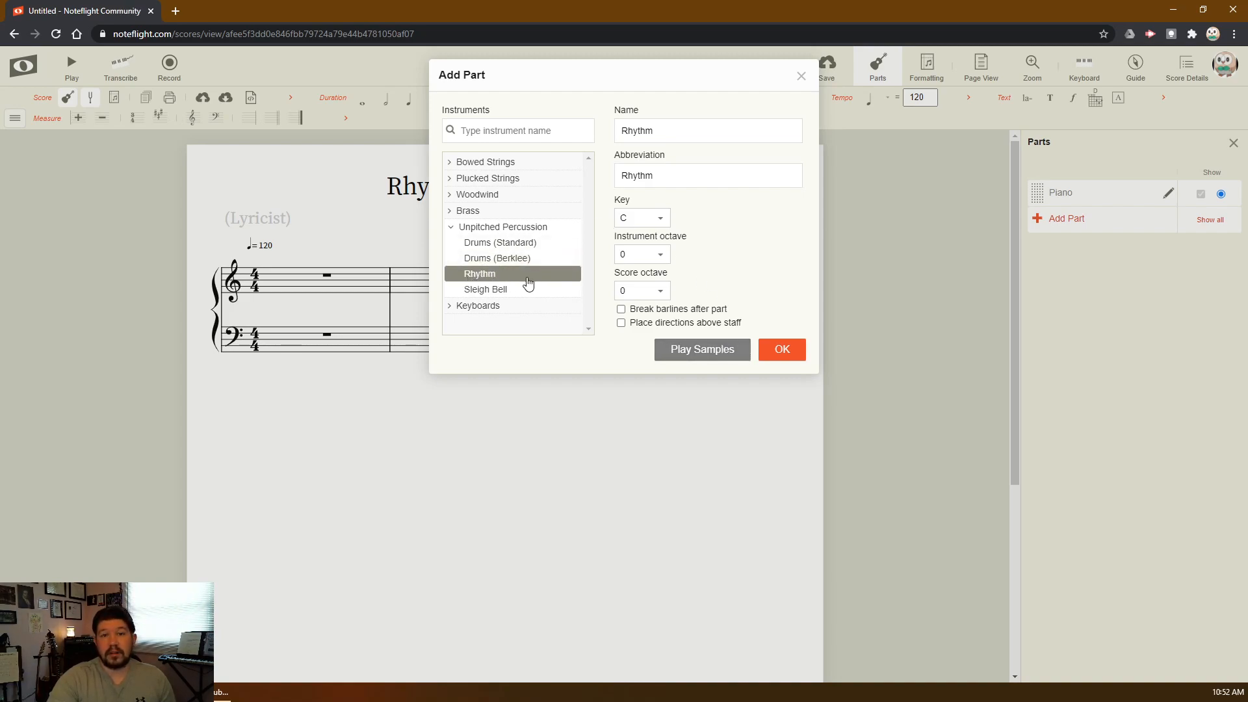
click(780, 351)
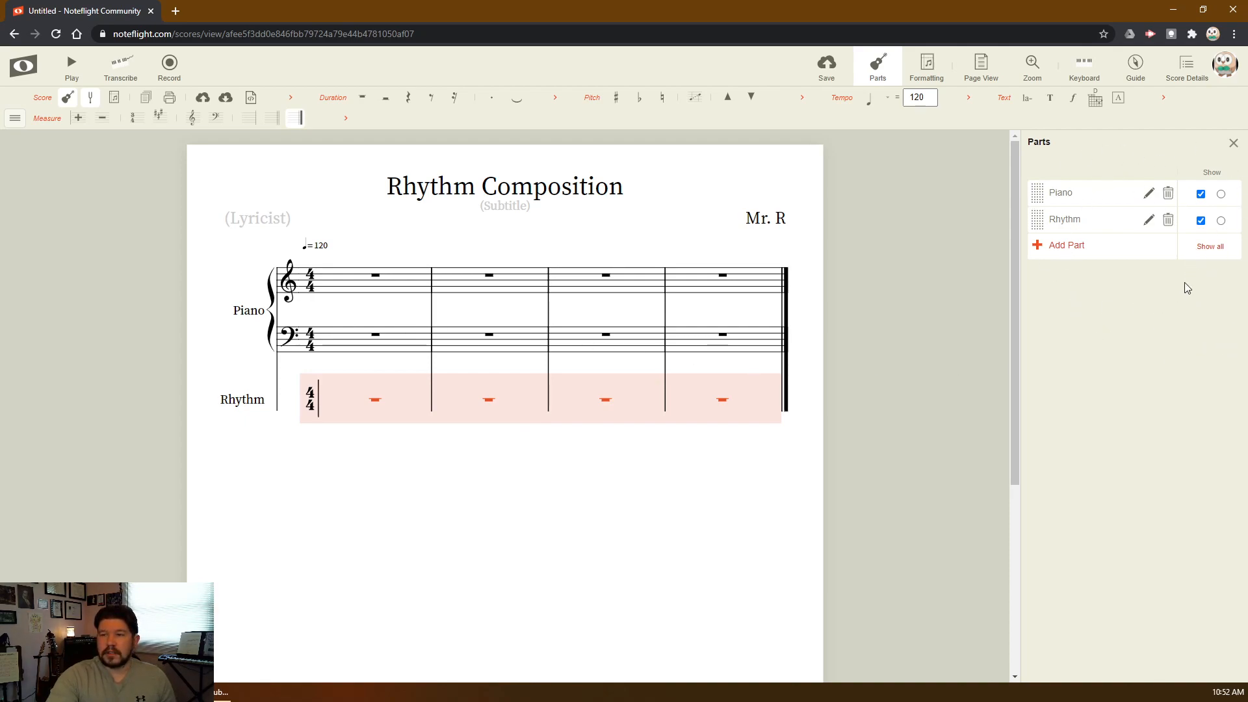
Delete the Piano part from the score, keeping only the Rhythm part
click(877, 69)
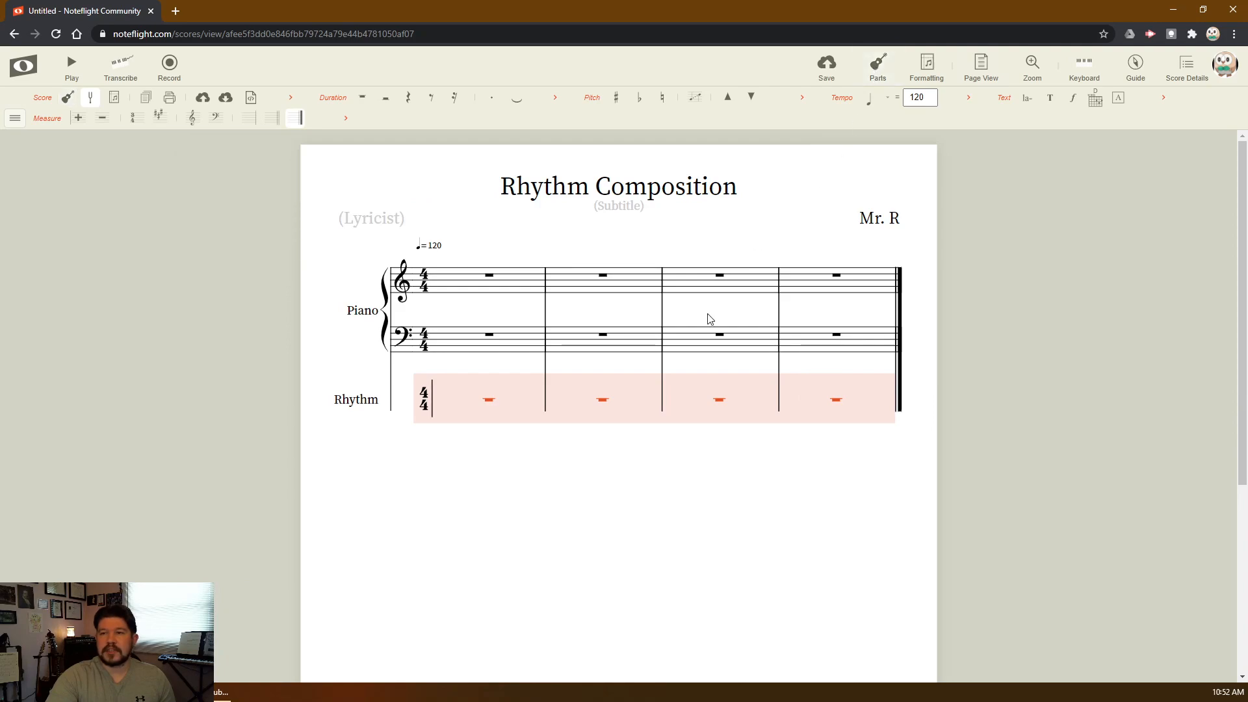
click(878, 69)
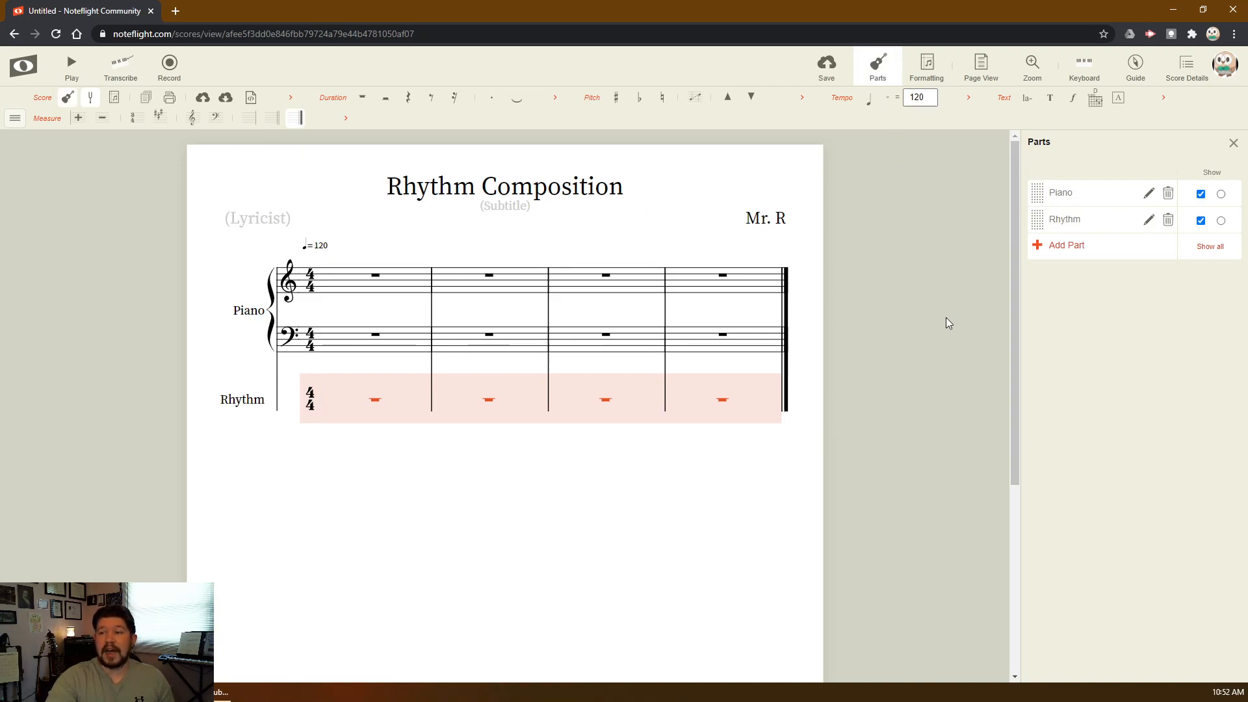
click(1168, 195)
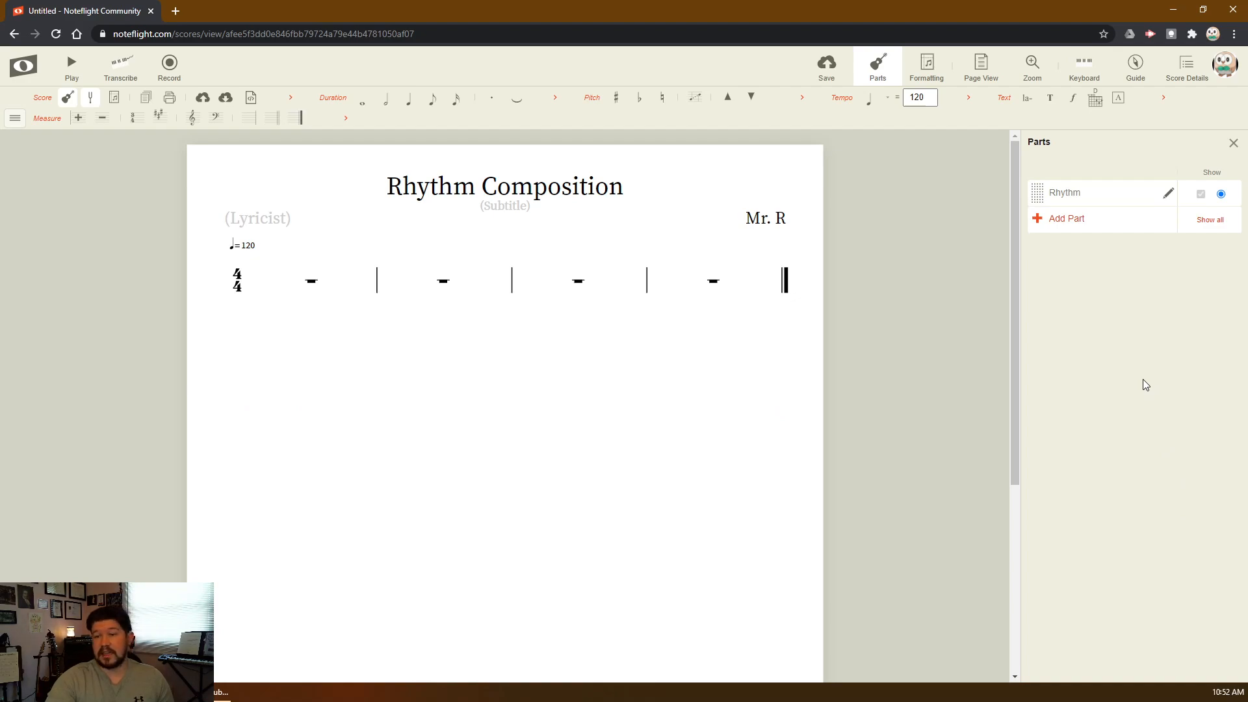
click(1233, 145)
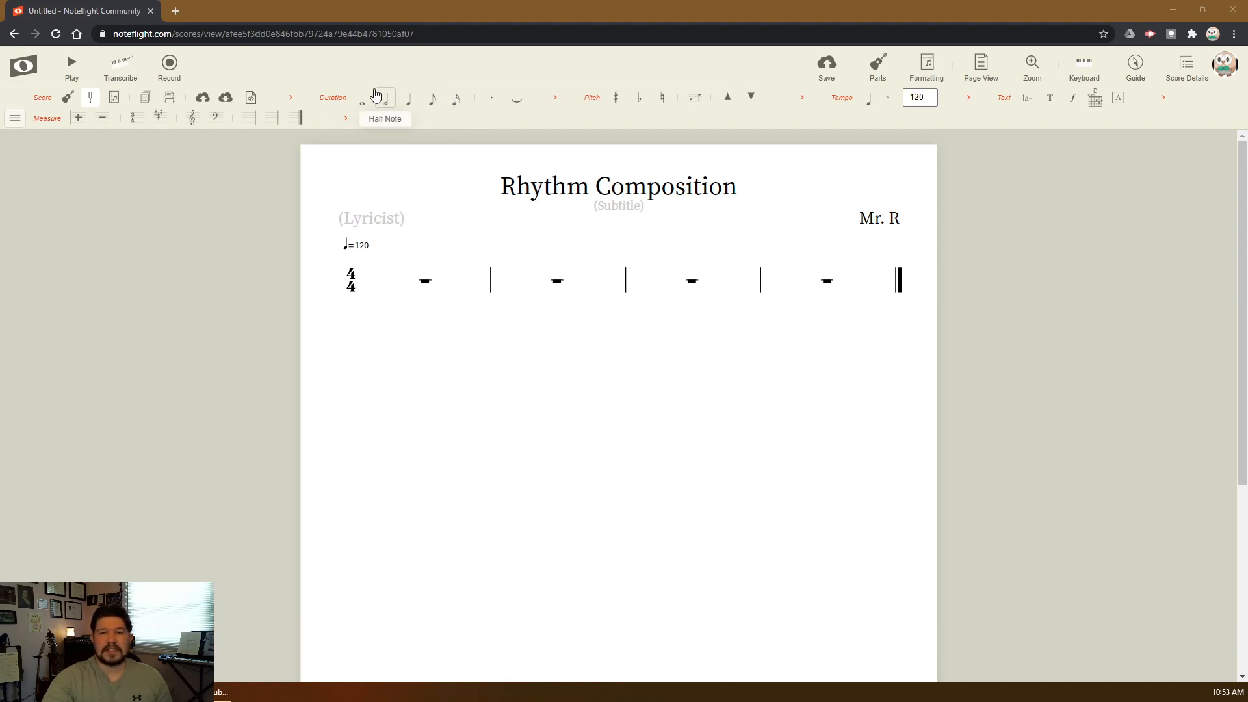
Enter a quarter note on beat 1 of measure 1
click(434, 104)
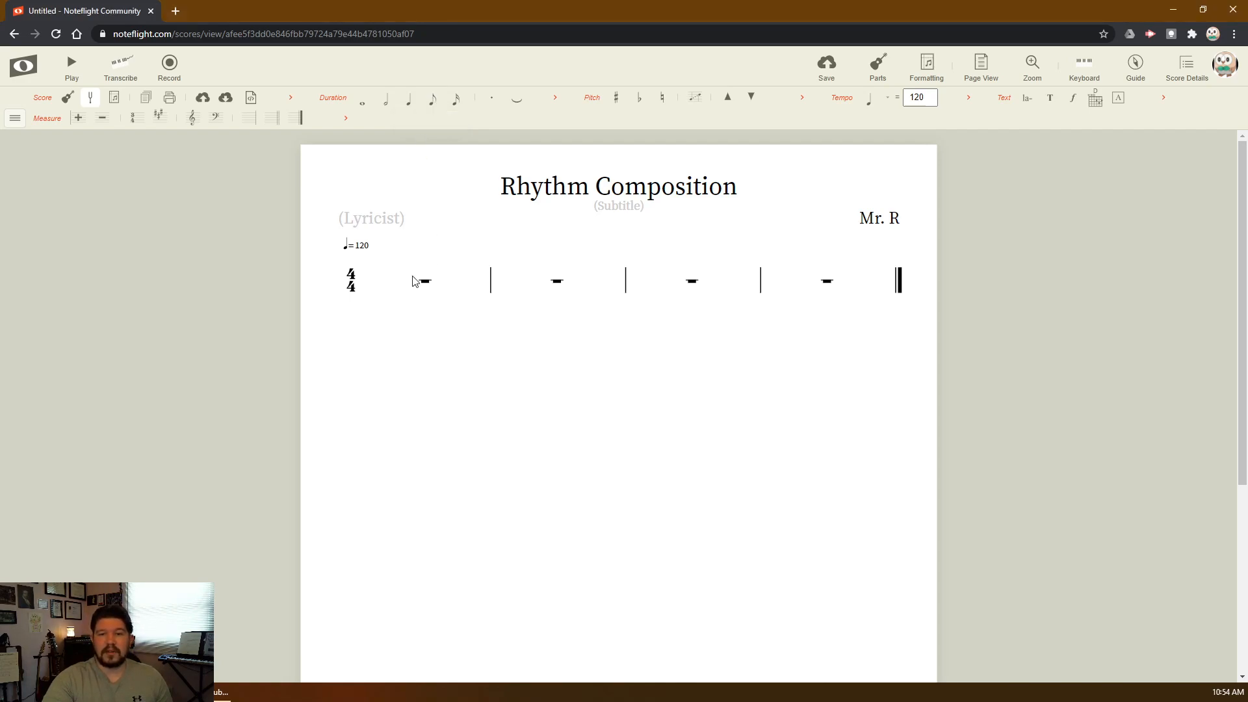
click(396, 296)
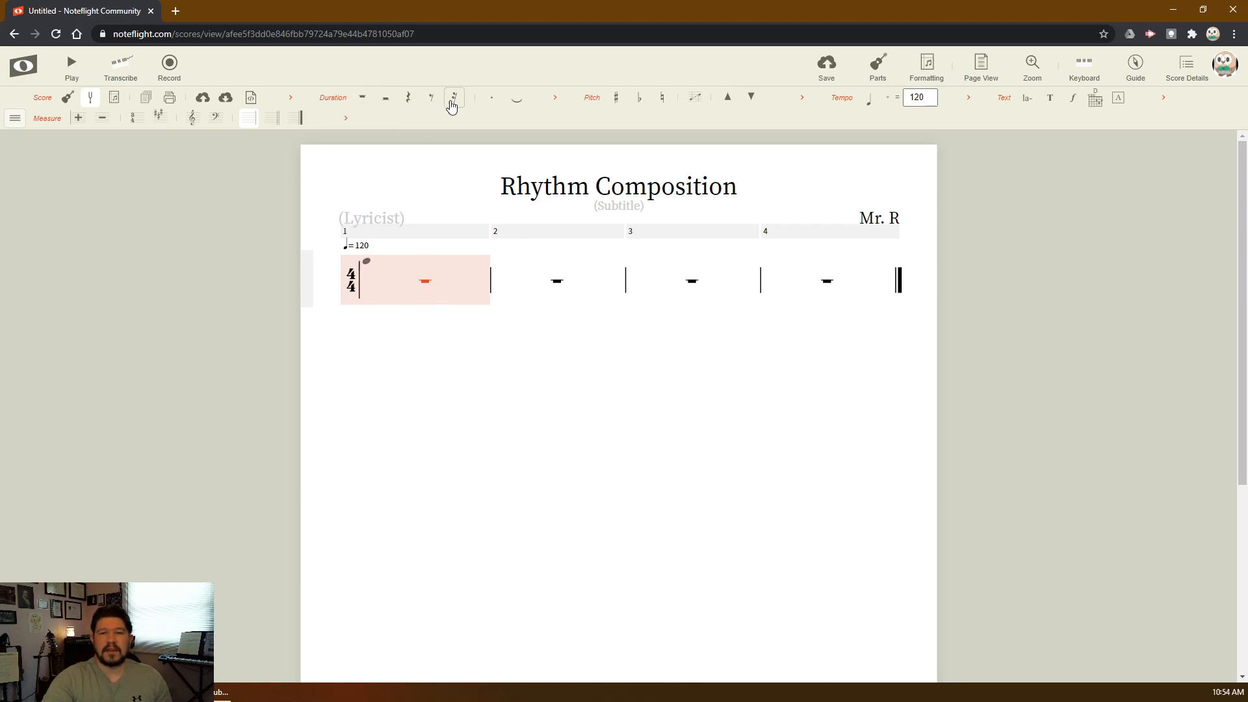
click(373, 291)
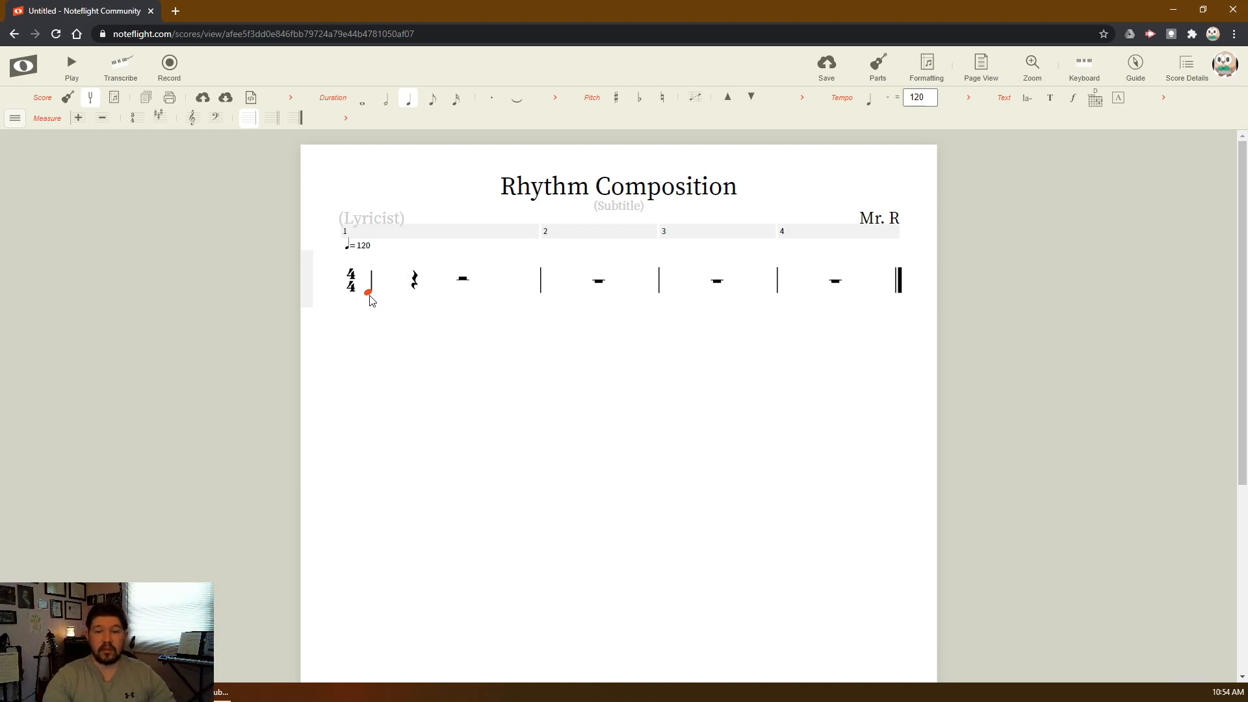
Change the rest on beat 2 of measure 1 to eighth duration and enter two eighth notes there
key(Right)
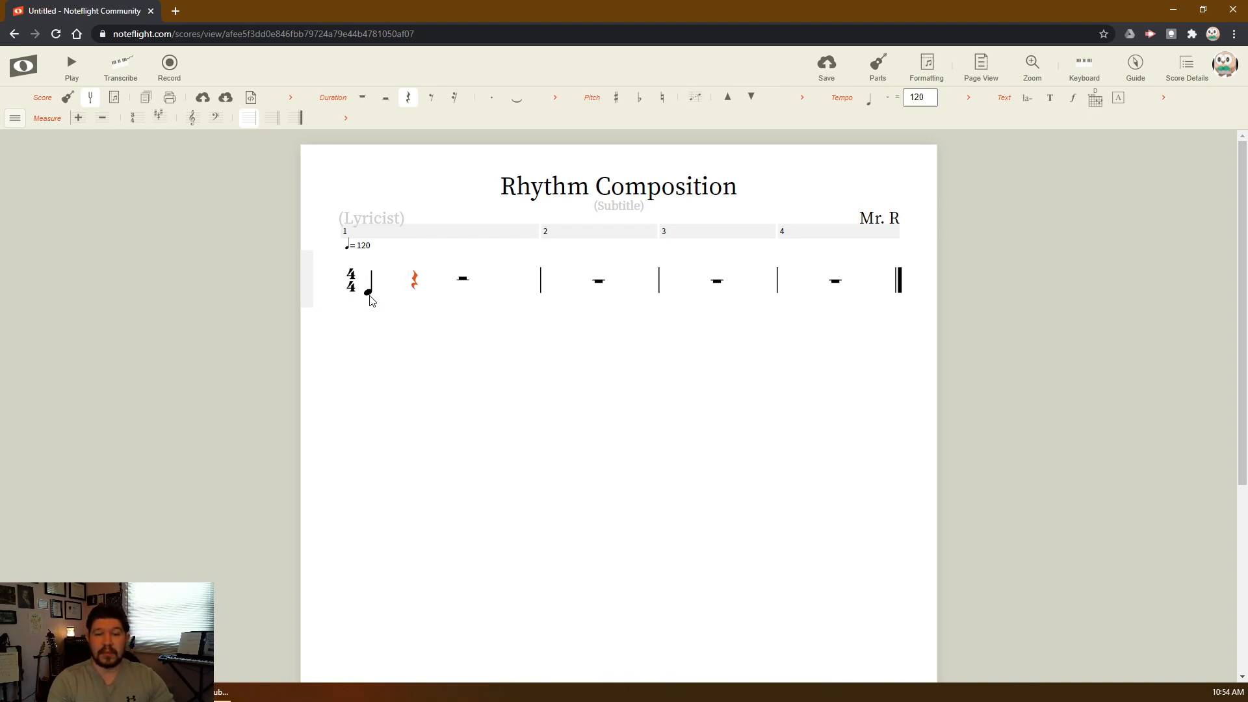
click(431, 99)
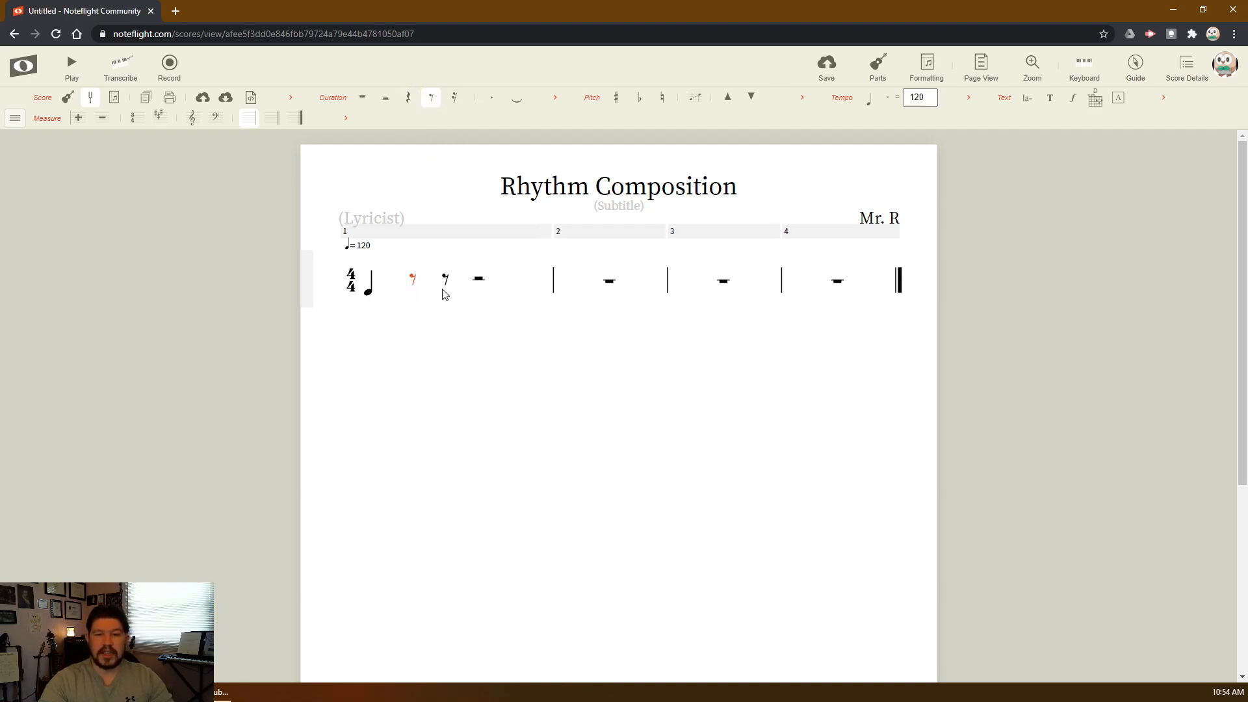
click(414, 294)
click(445, 294)
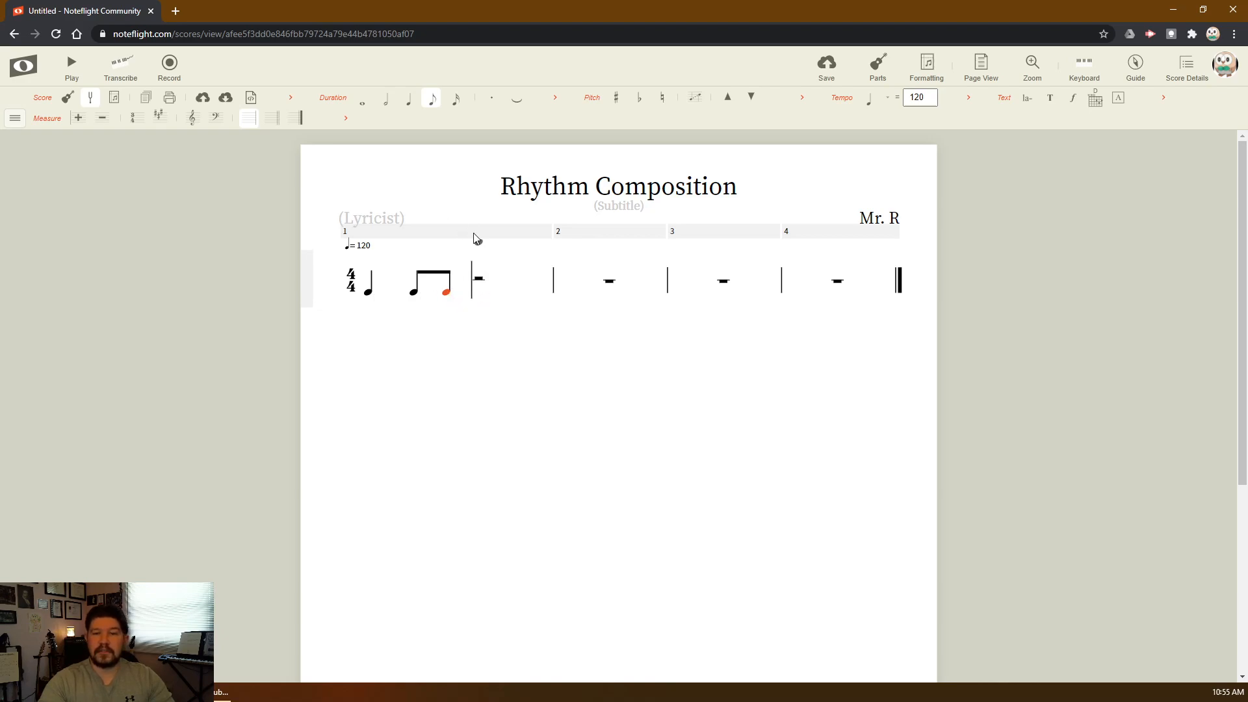
Complete measure 1 with a half note on beat 3, keeping the preceding eighth-note pair
click(386, 104)
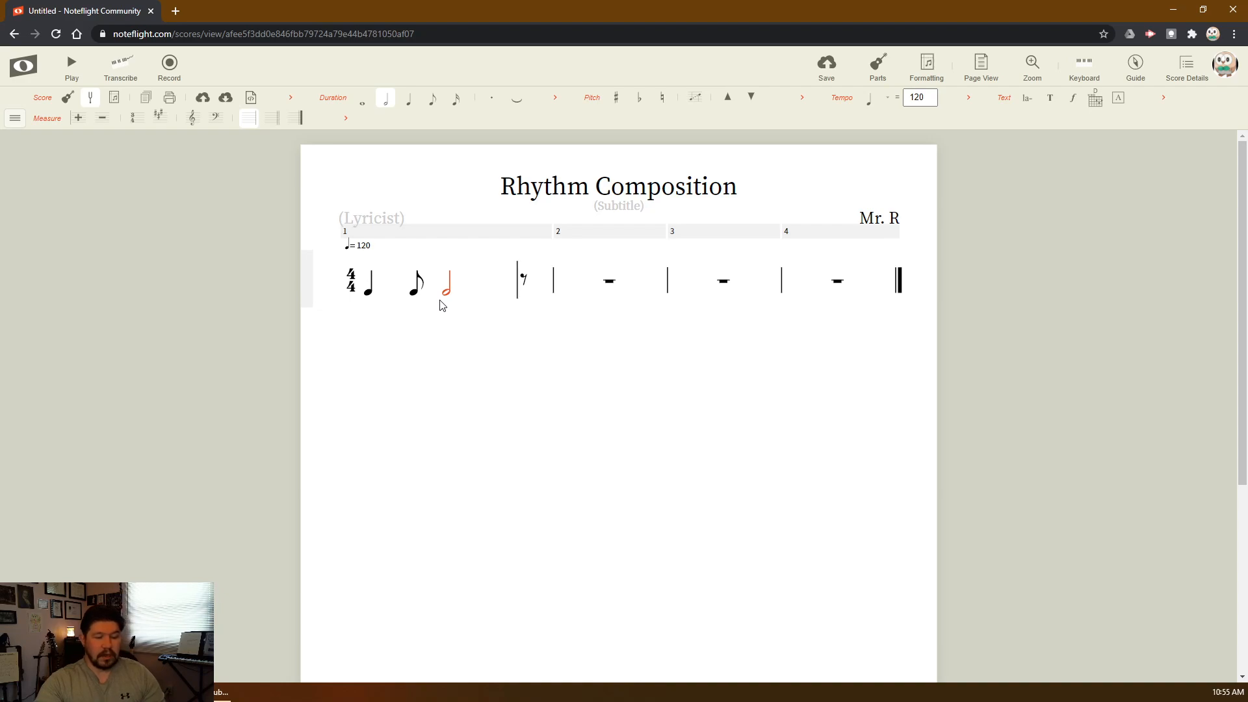
key(4)
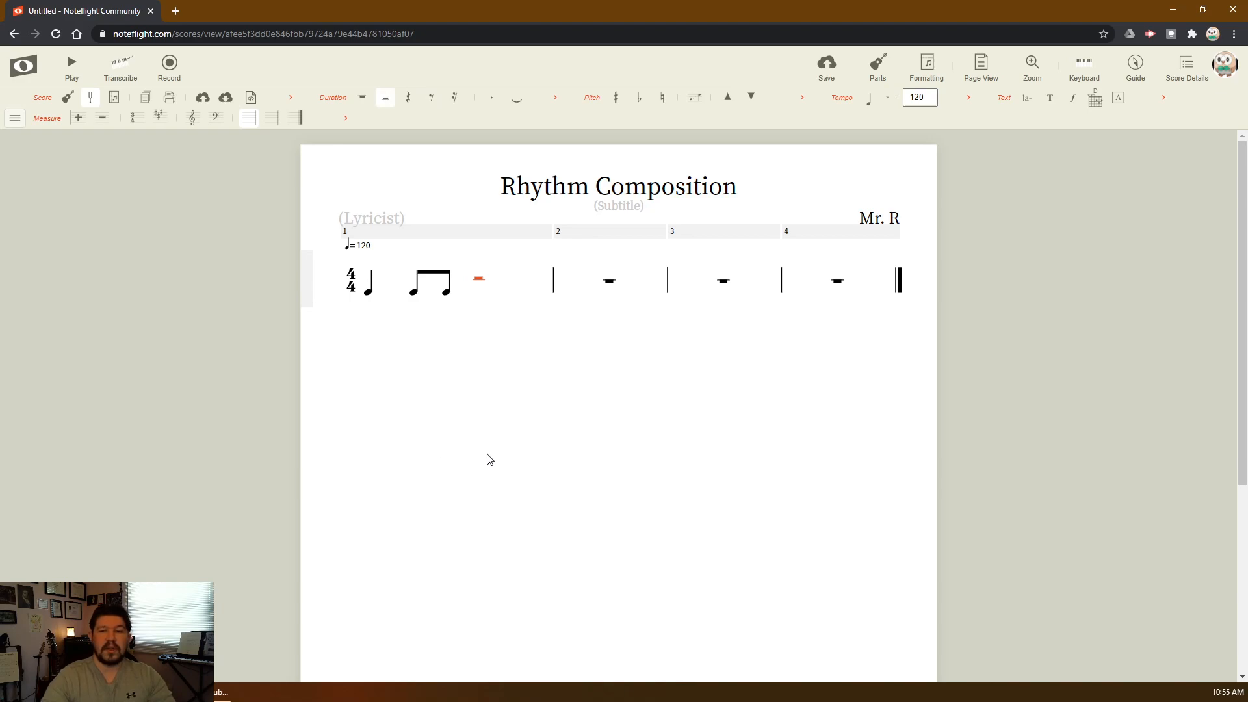
click(478, 286)
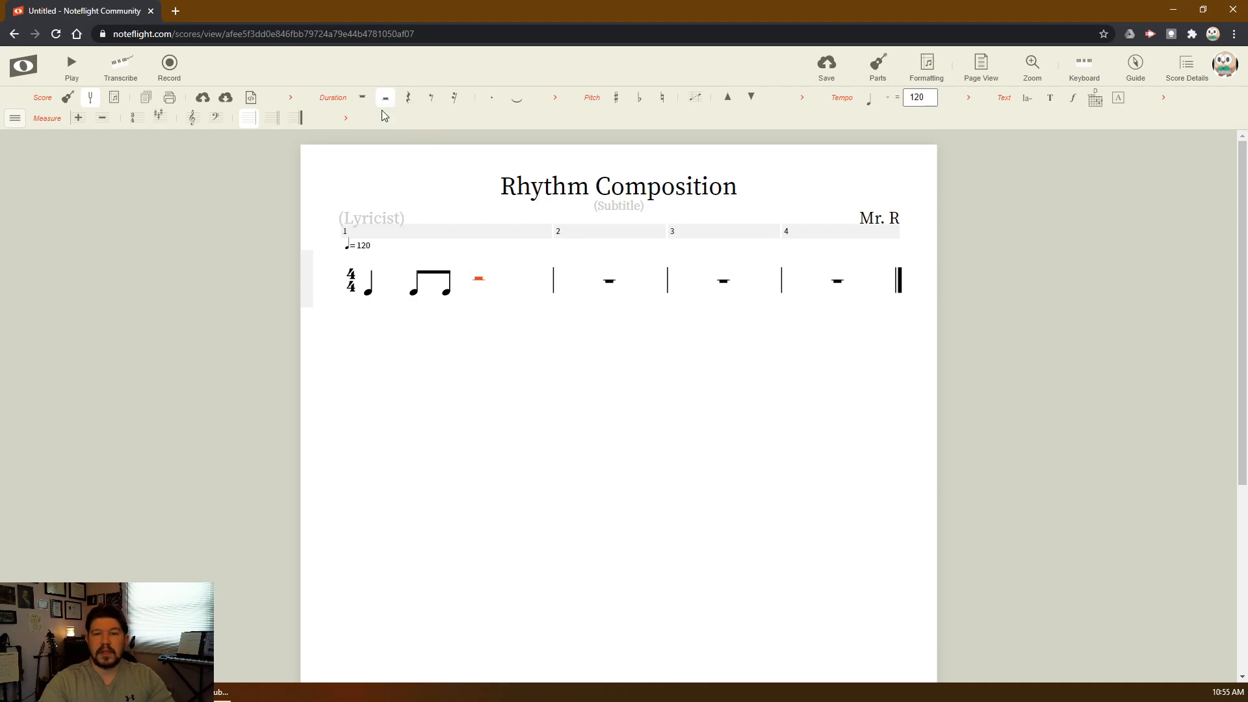
click(481, 296)
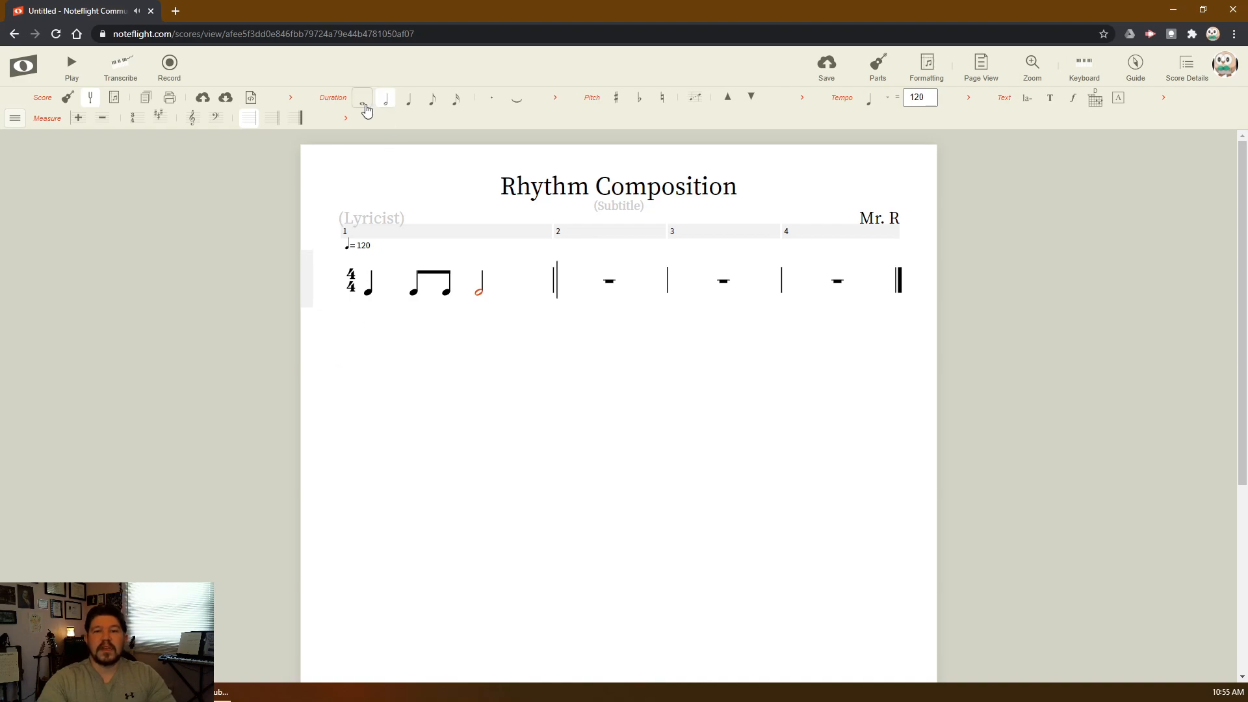
Try different durations for the rest at the start of measure 2 and set it to a quarter rest
click(625, 316)
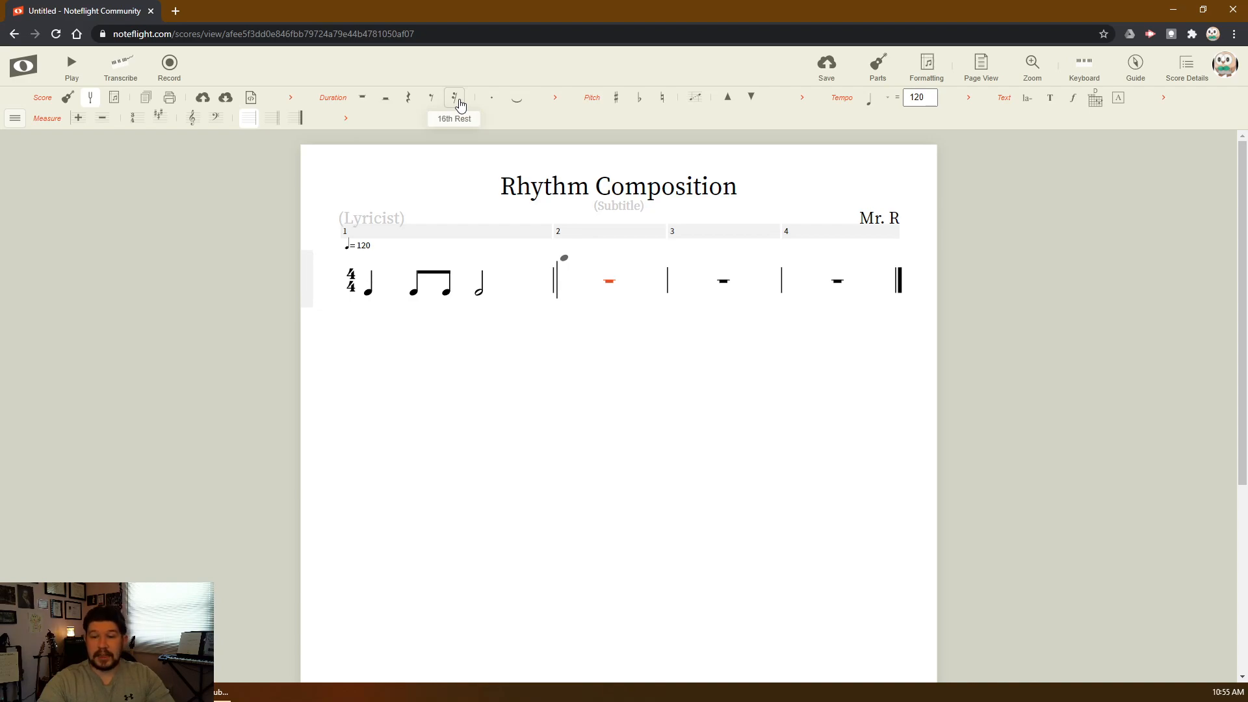
click(407, 99)
click(385, 99)
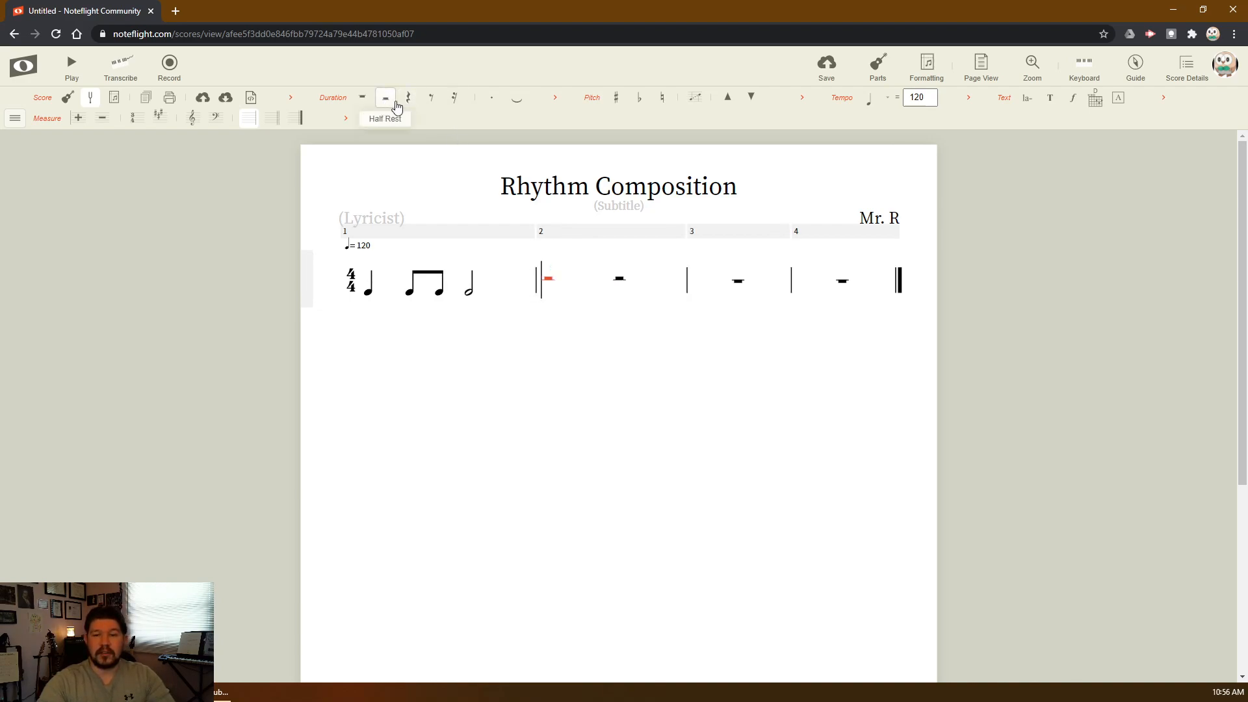
click(433, 99)
click(405, 99)
click(391, 105)
click(408, 100)
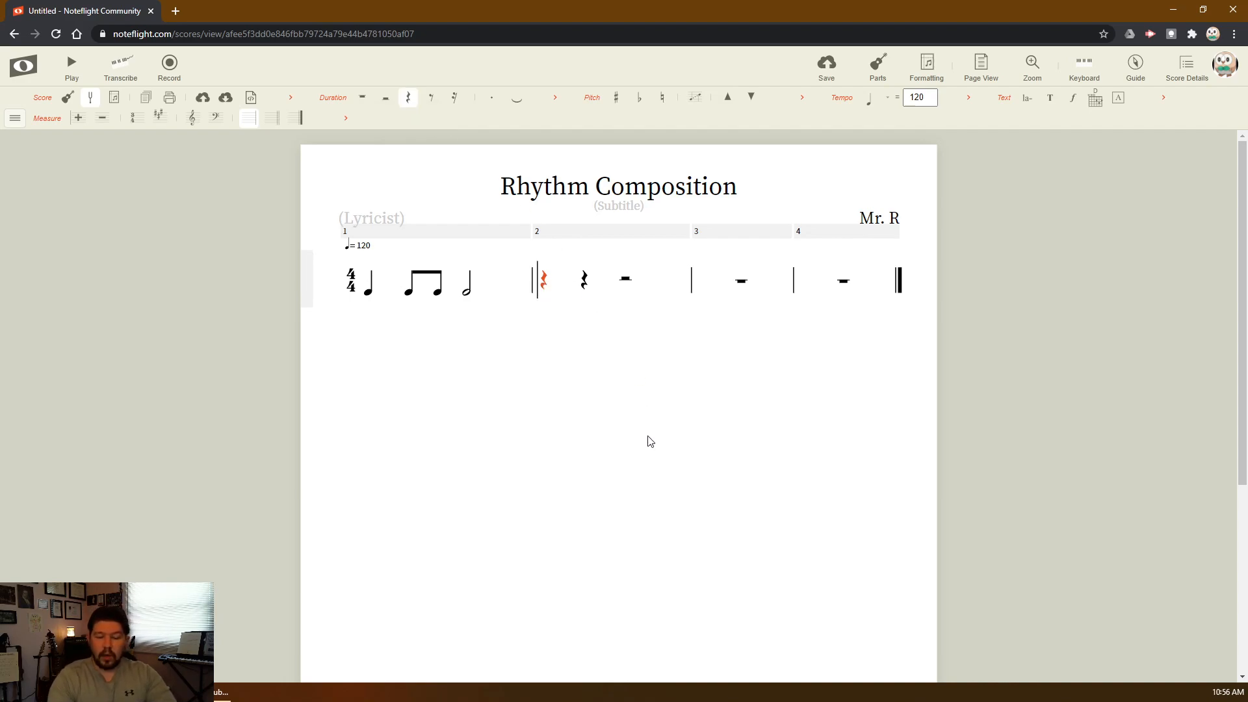
Complete measure 2 with a quarter note on beat 2 and four eighth notes across beats 3 and 4
key(Right)
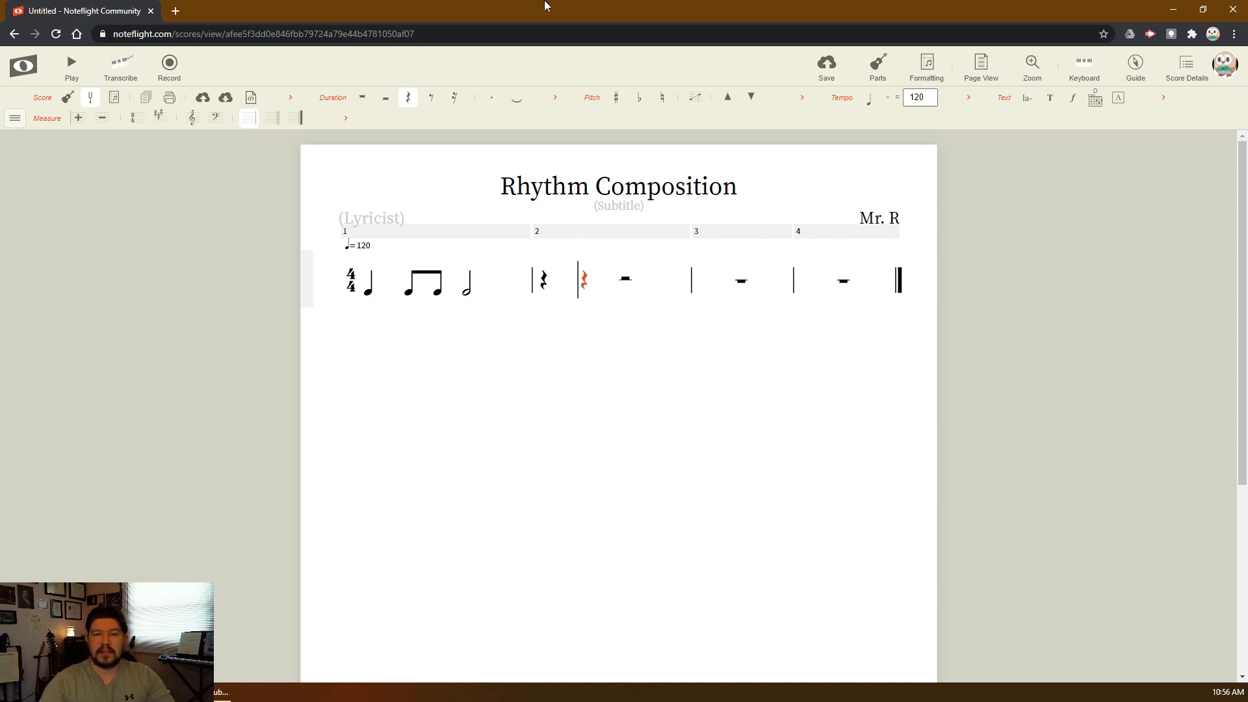
click(585, 296)
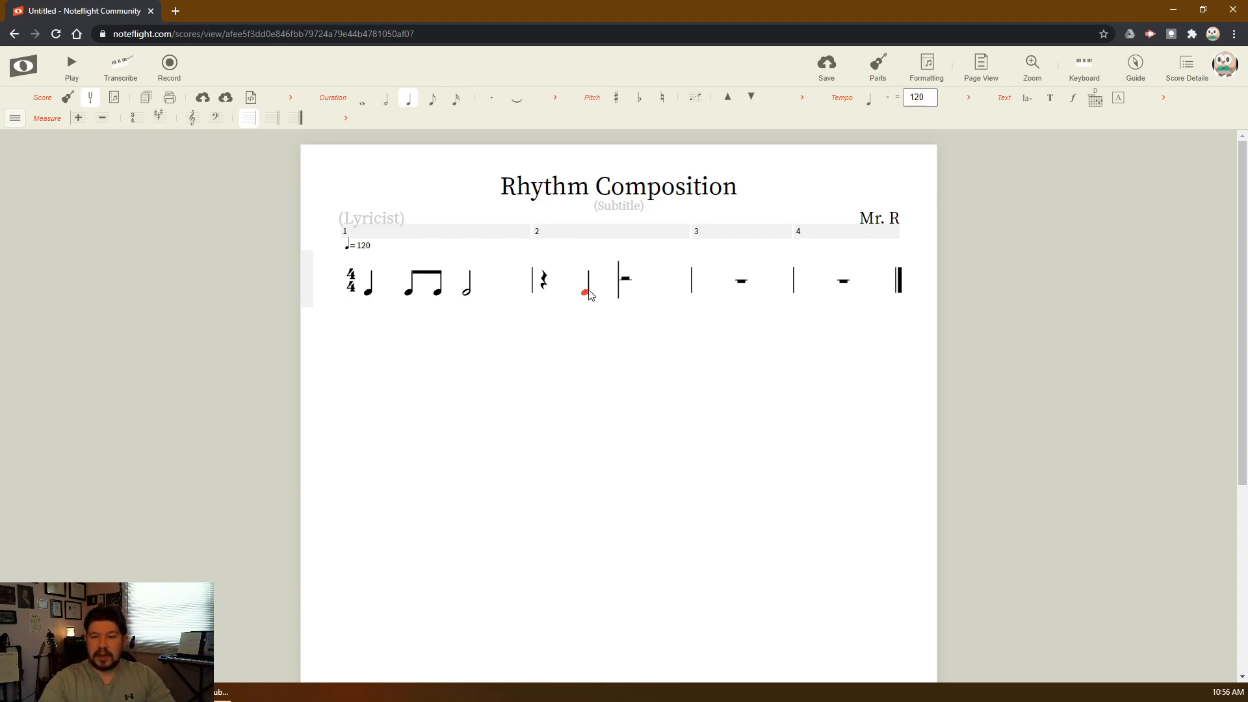
key(Right)
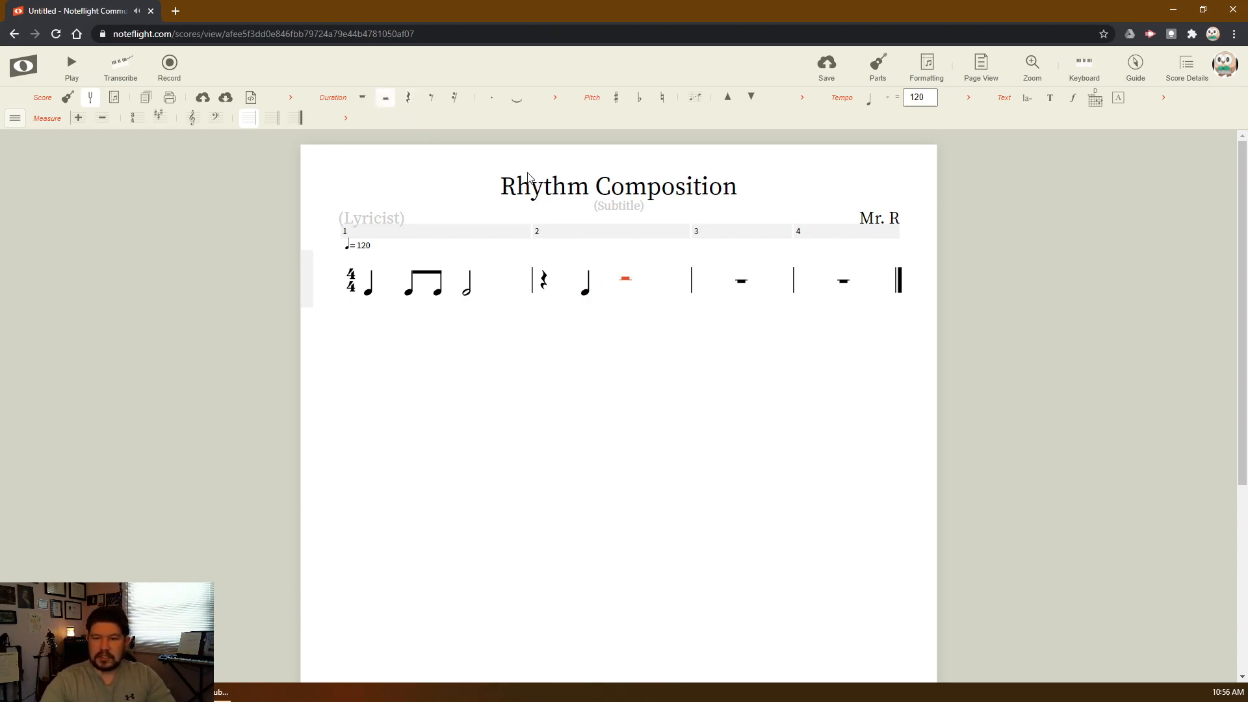
click(431, 97)
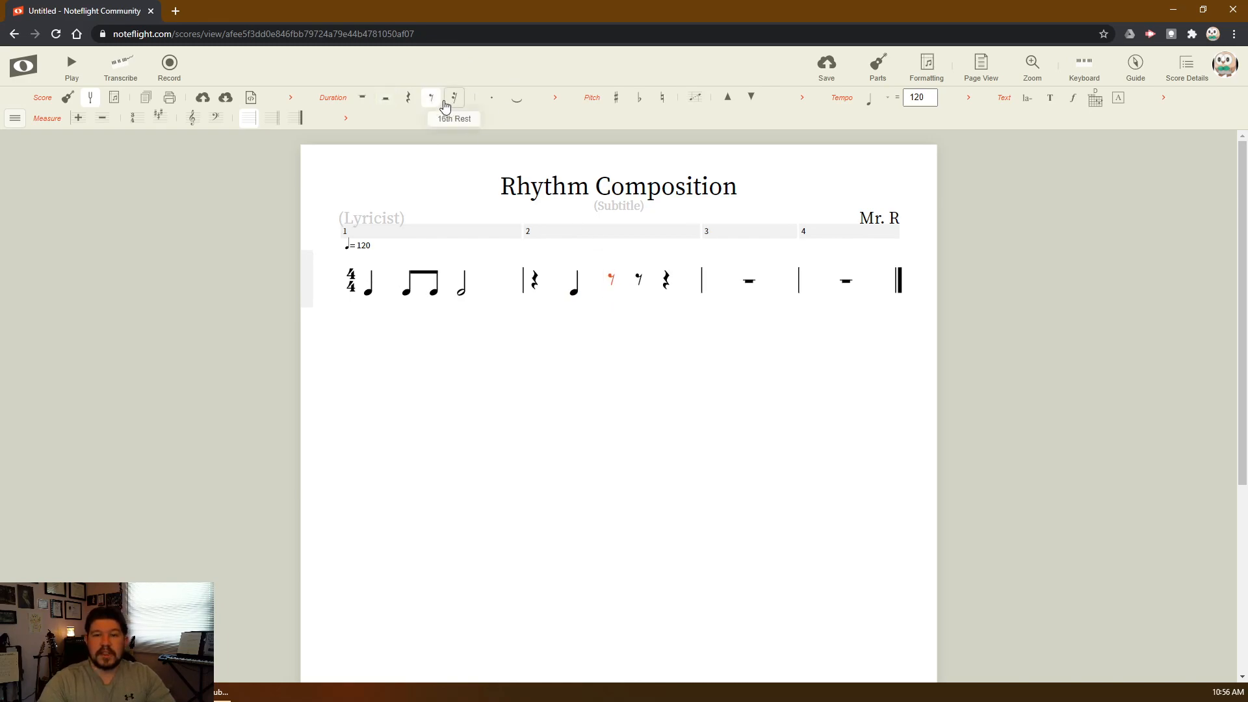
click(612, 292)
click(635, 294)
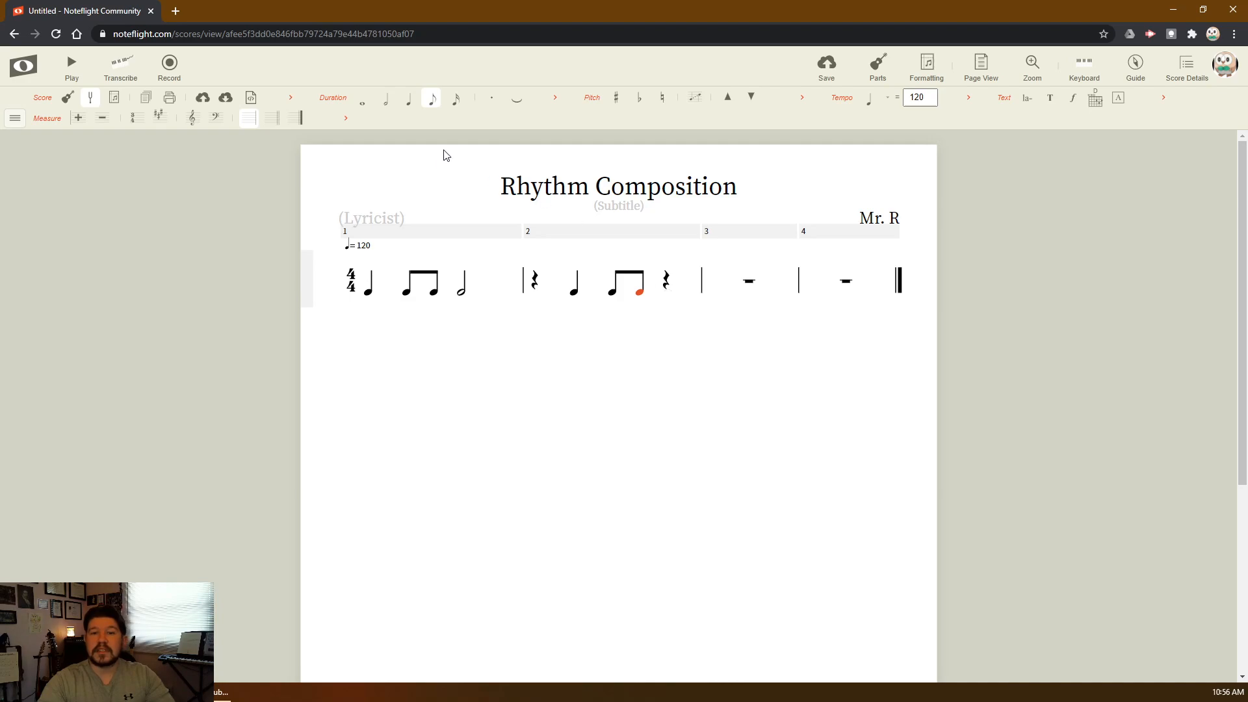
click(668, 296)
click(684, 294)
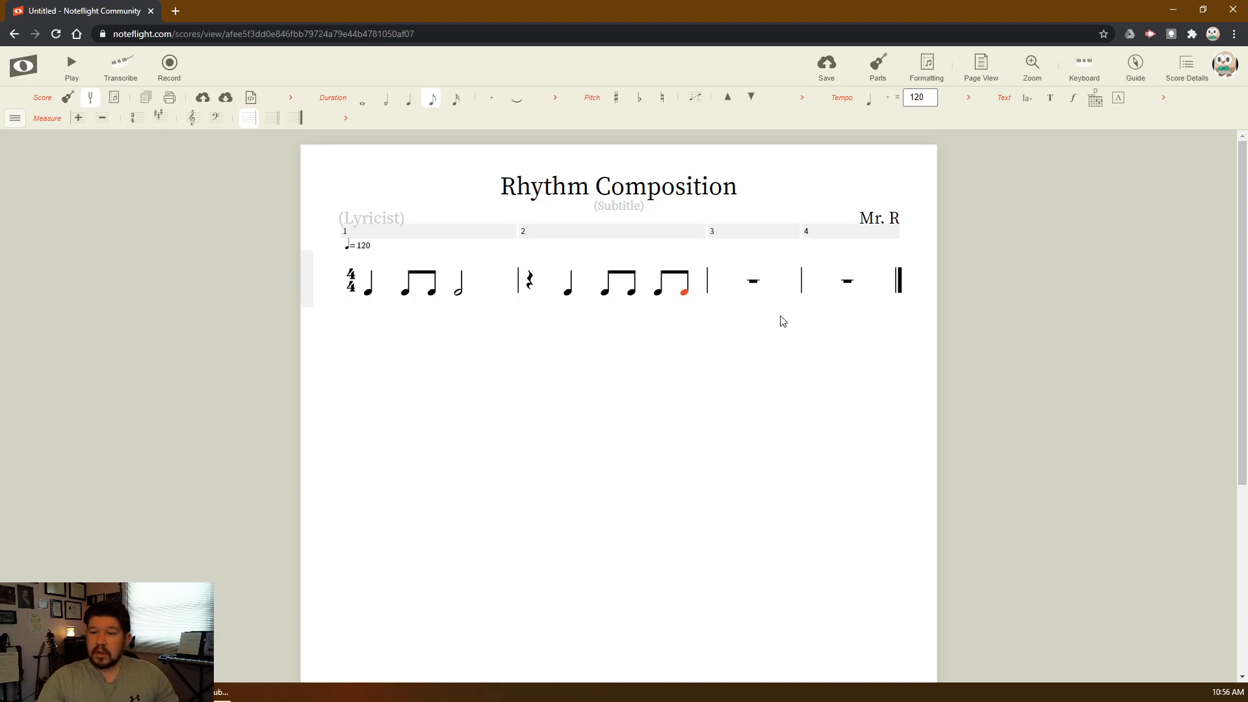
key(space)
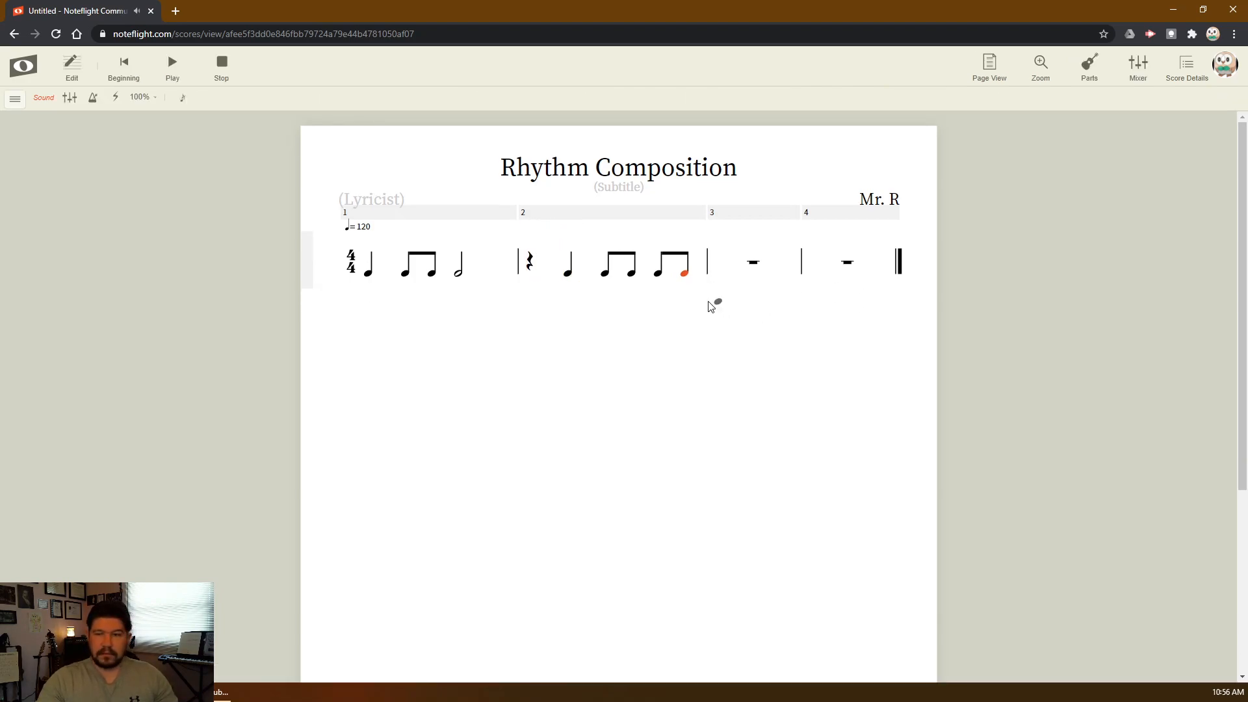
key(space)
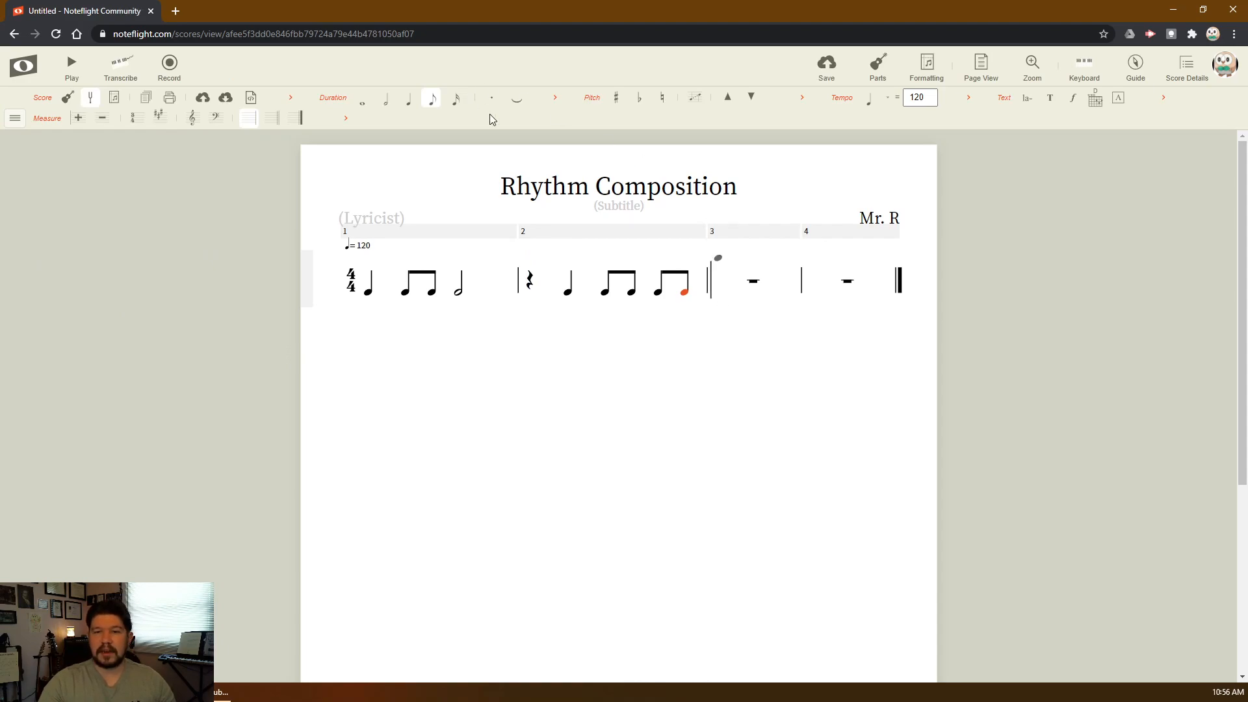
Begin measure 3 with two eighth notes on beat 1 followed by a half note on beat 2
click(728, 299)
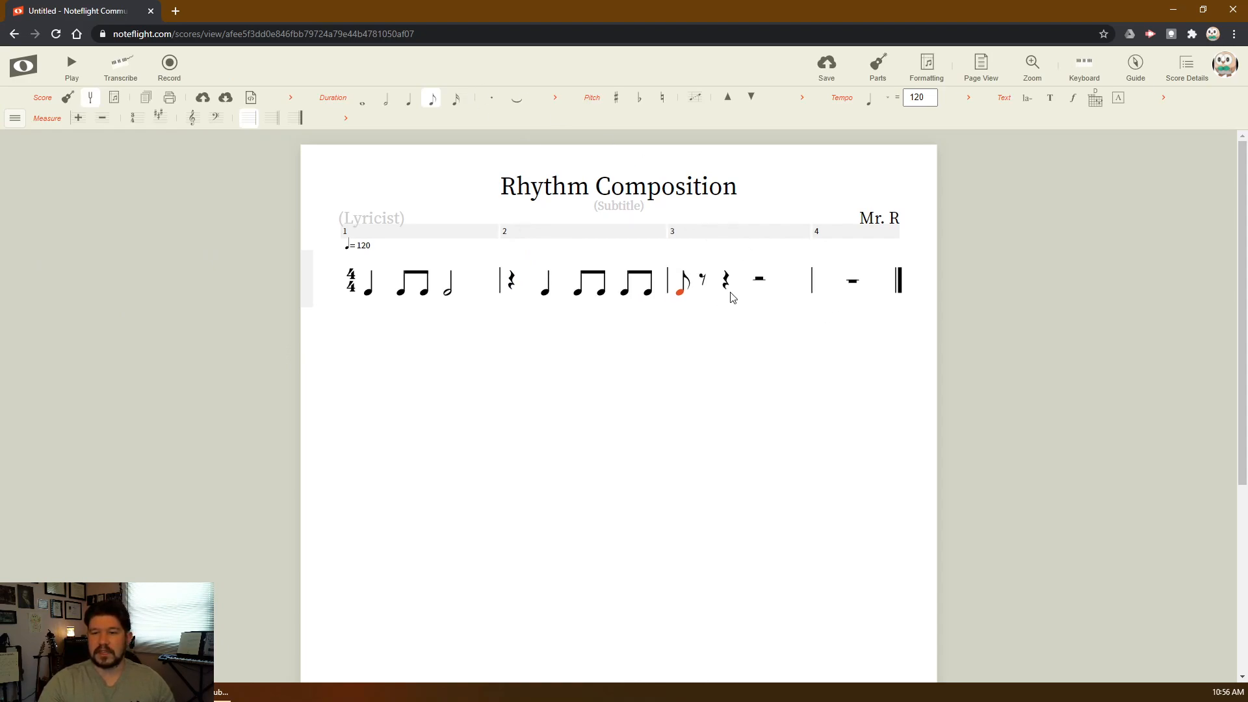
click(704, 294)
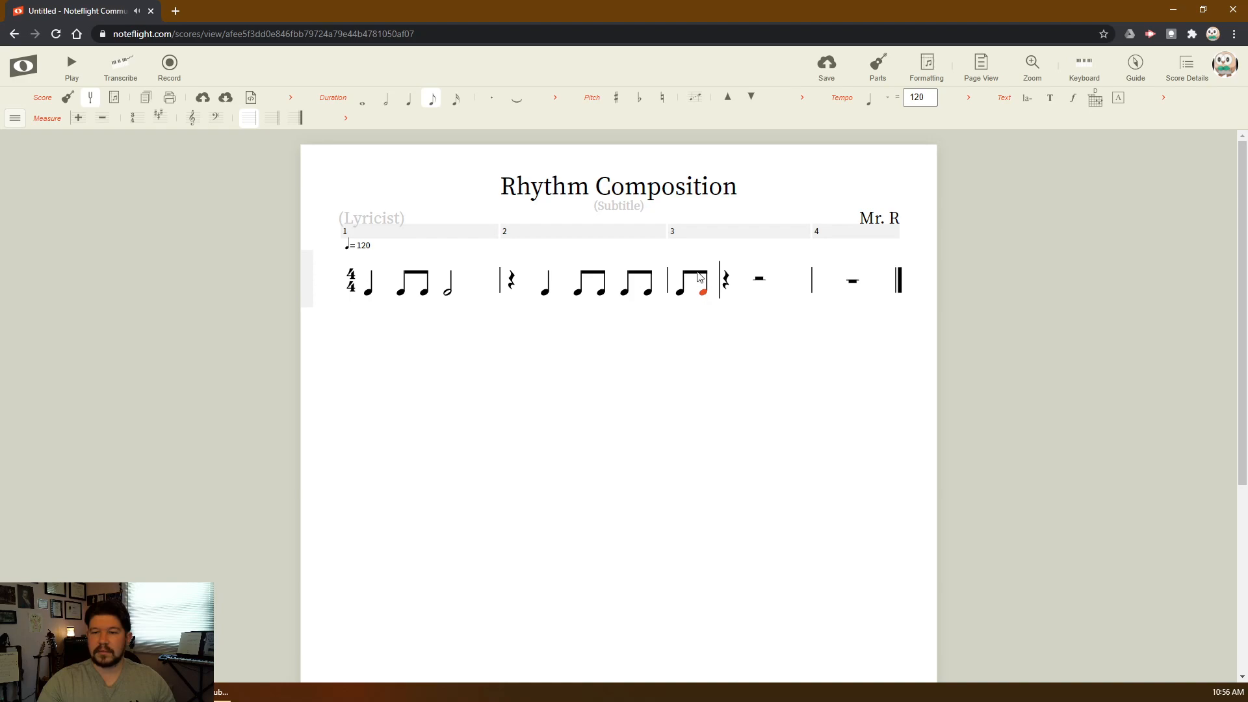
key(Right)
click(386, 99)
click(728, 292)
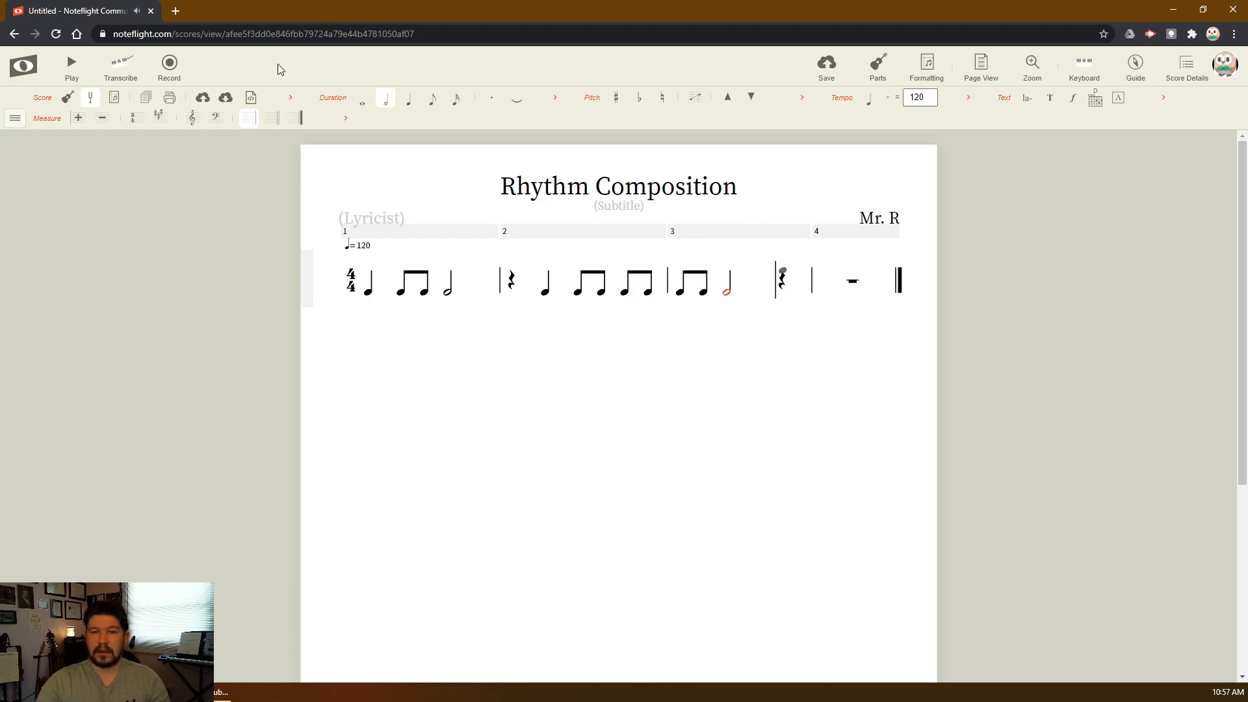
Change the rest on beat 4 of measure 3 to eighth duration and enter two eighth notes there
key(Right)
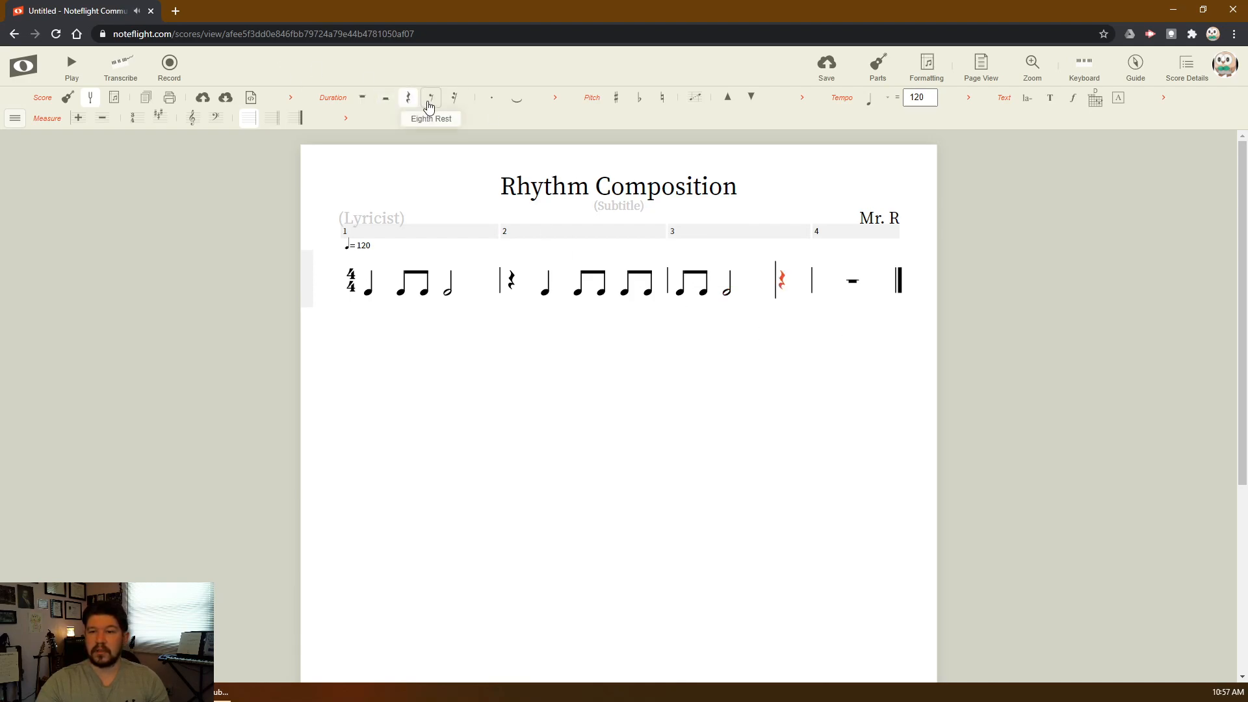
click(431, 98)
click(778, 295)
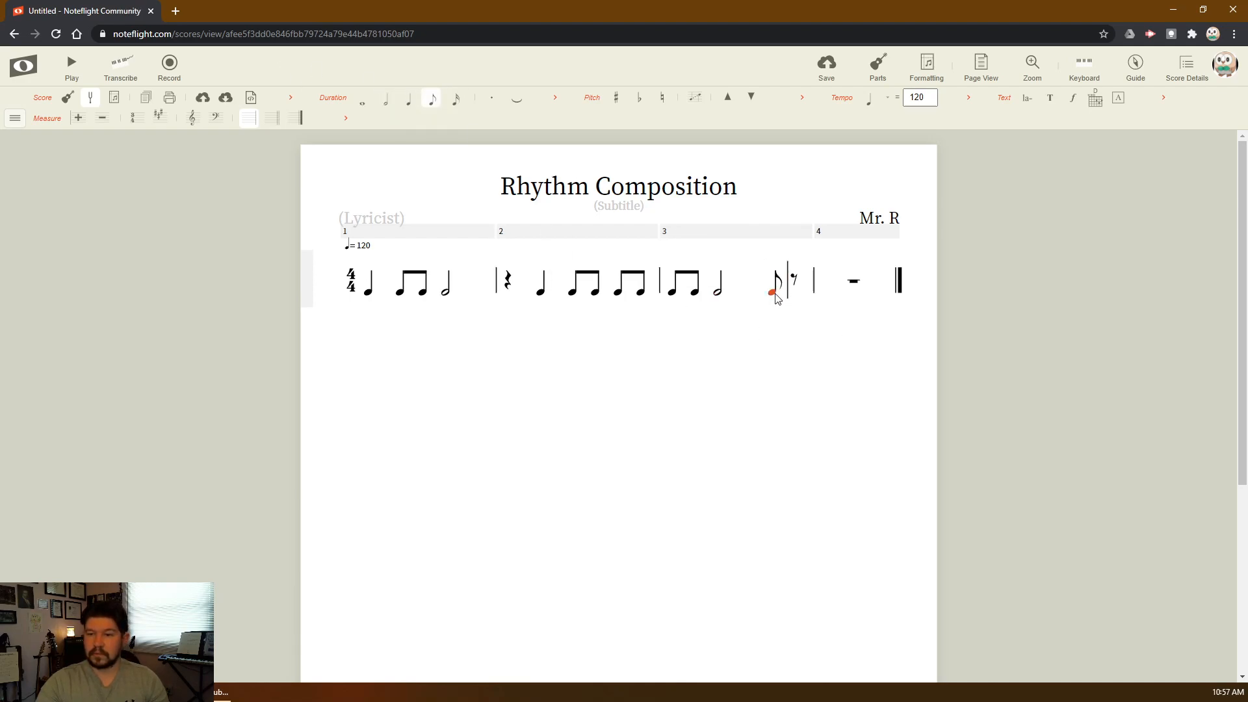
click(794, 293)
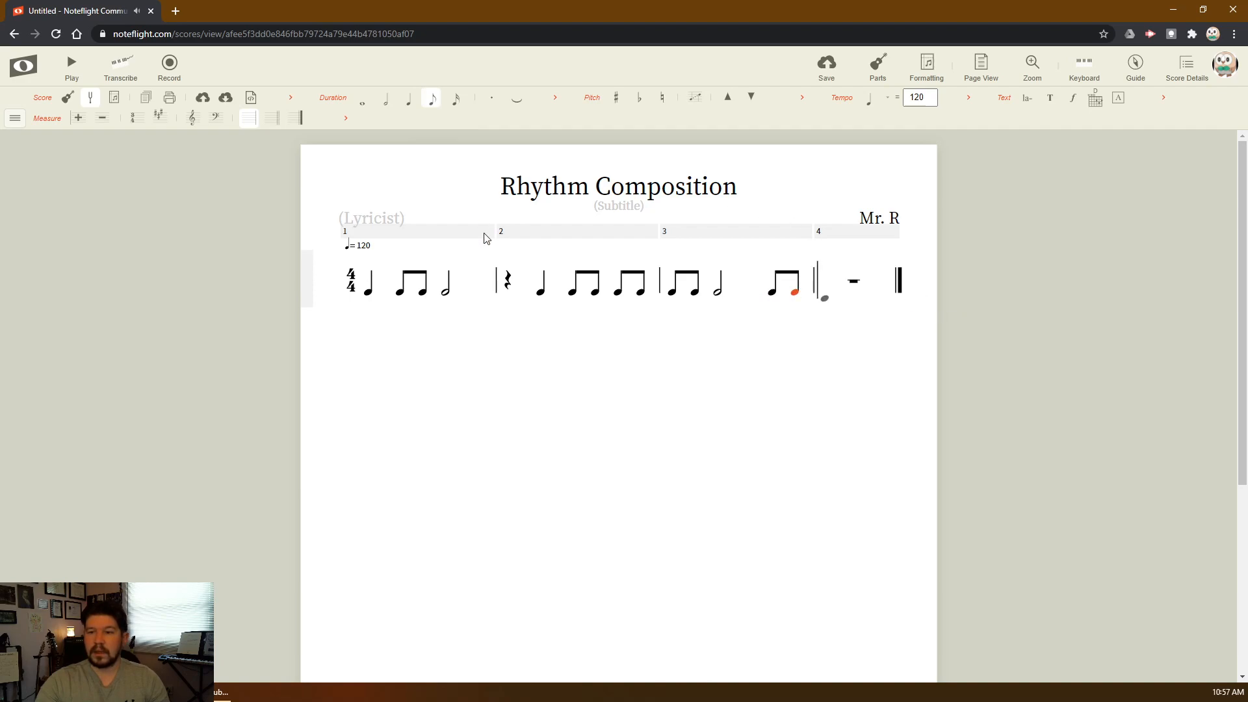
Begin measure 4 with a quarter rest on beat 1 and a quarter note on beat 2
key(Right)
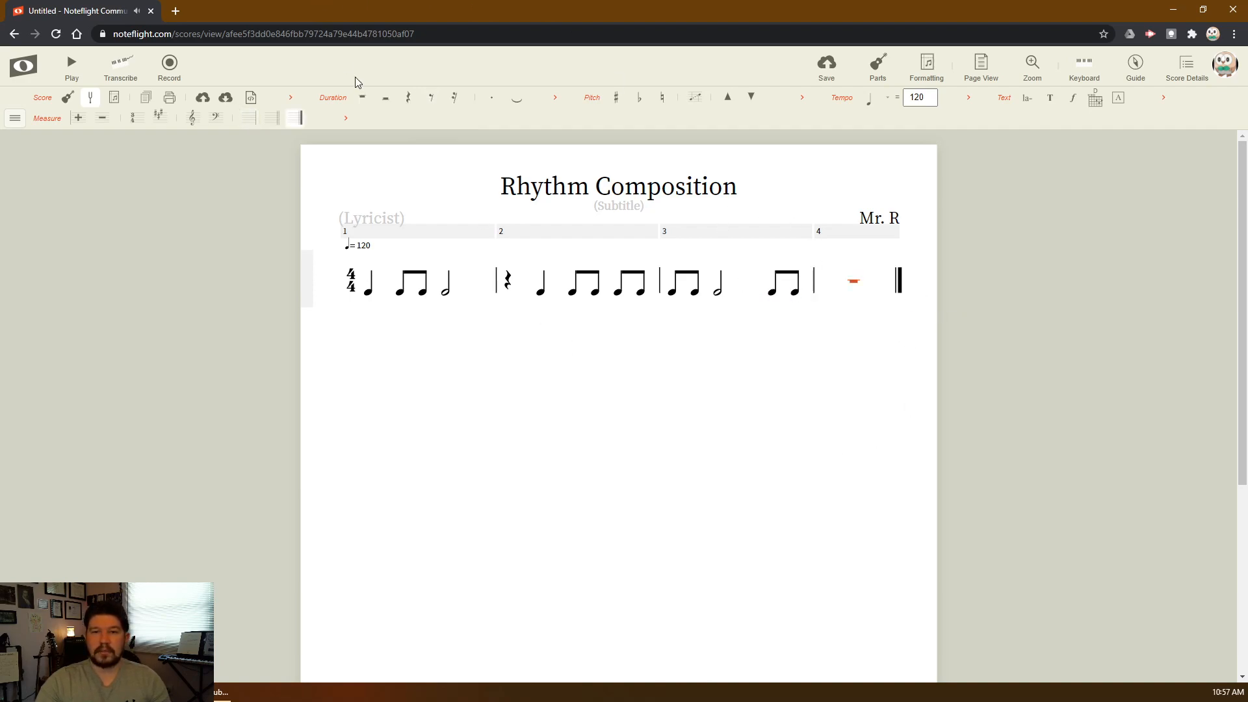
click(410, 105)
key(Right)
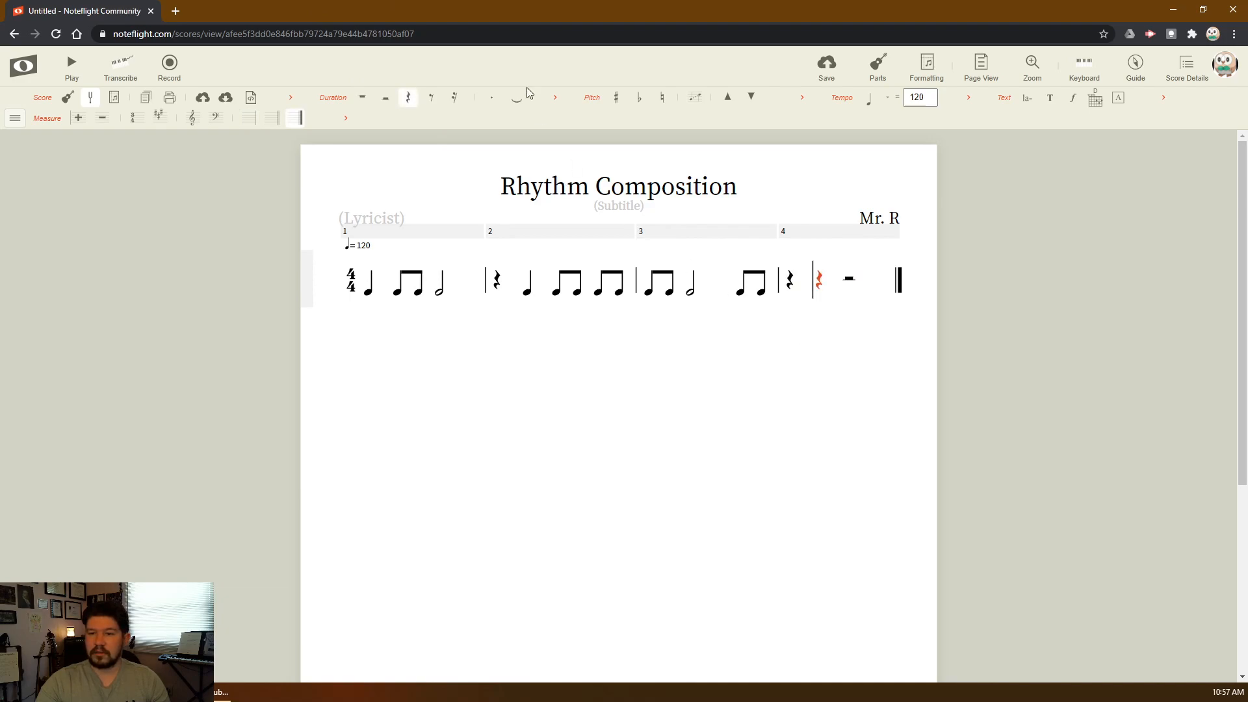
click(409, 103)
click(824, 298)
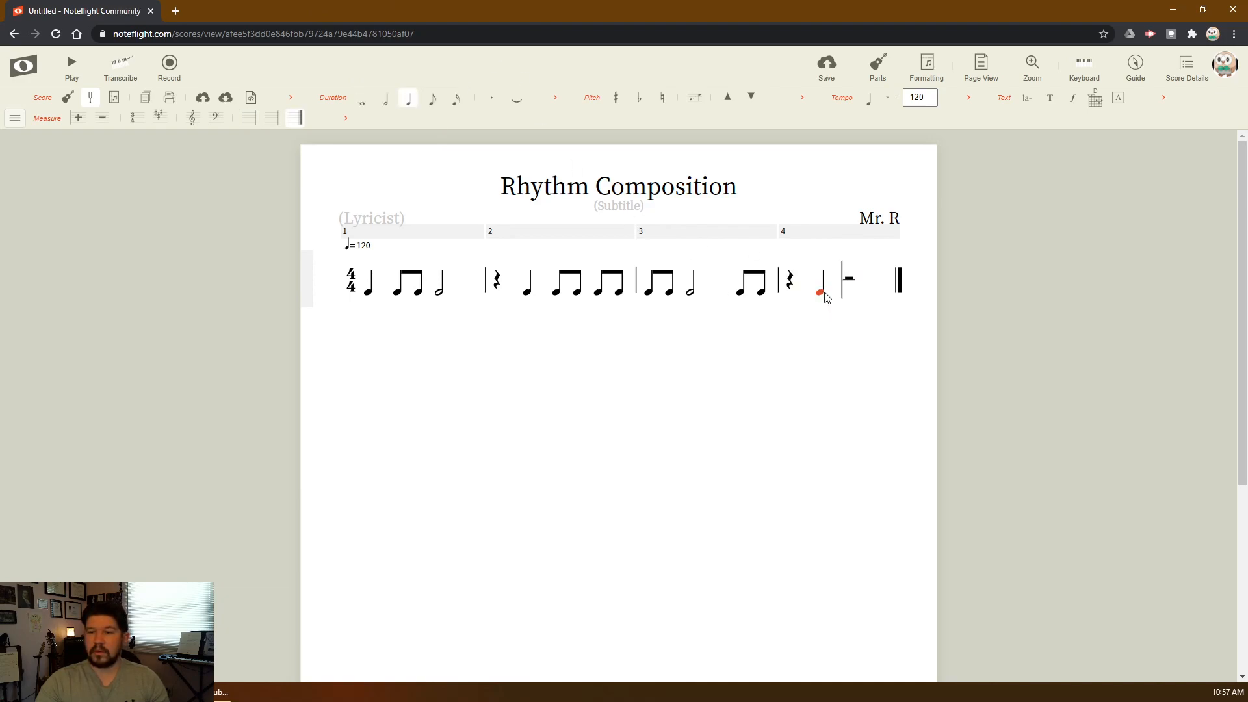
Fill beats 3 and 4 of measure 4 with a quarter rest and a quarter note, and delete the extra fifth measure
key(Right)
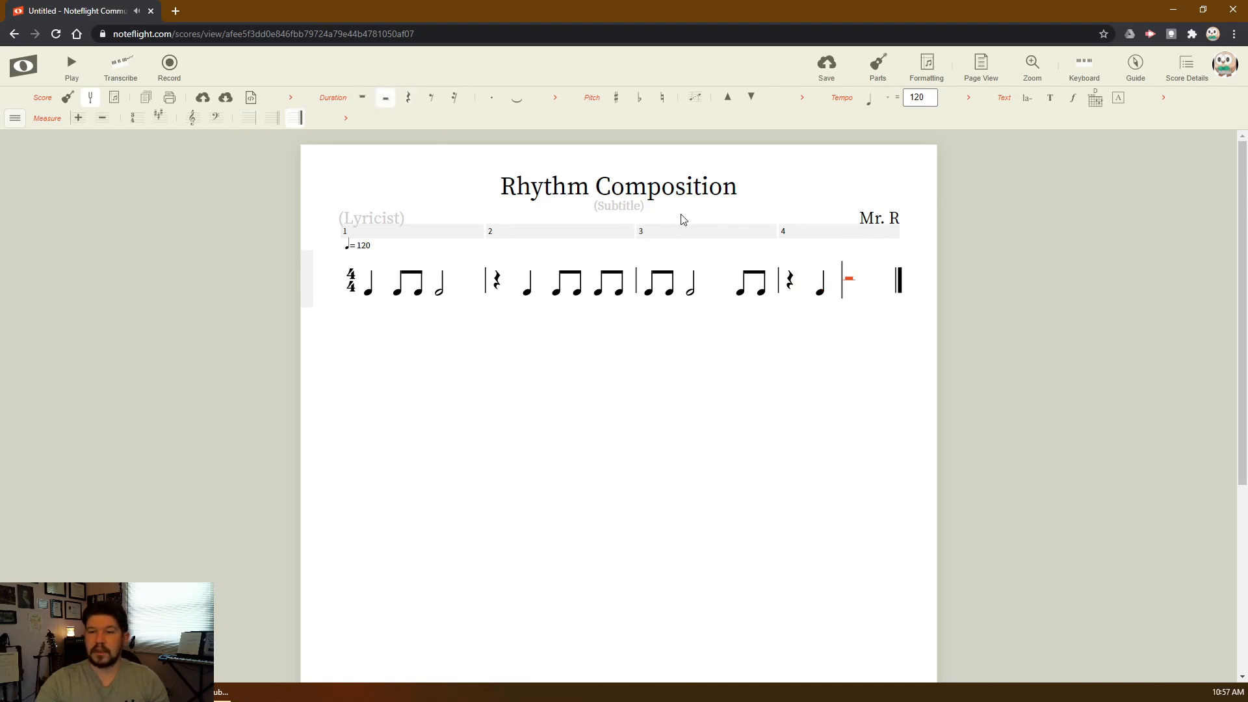
click(409, 103)
key(Right)
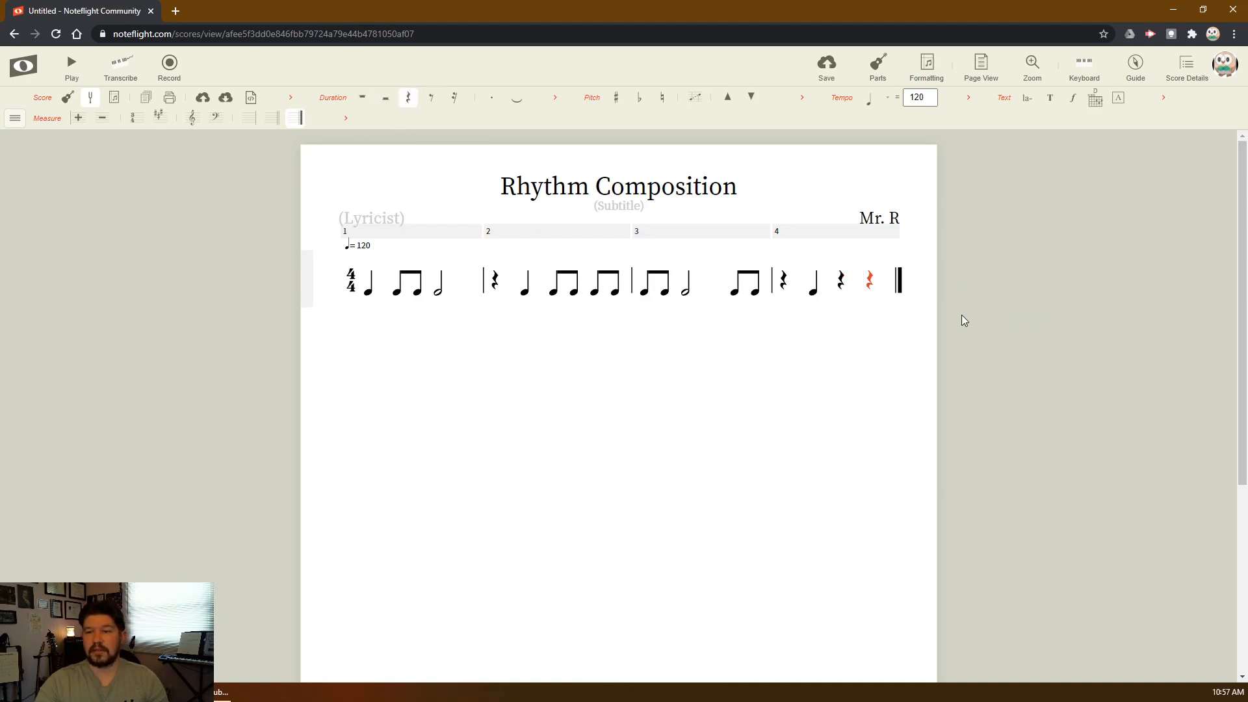
click(877, 294)
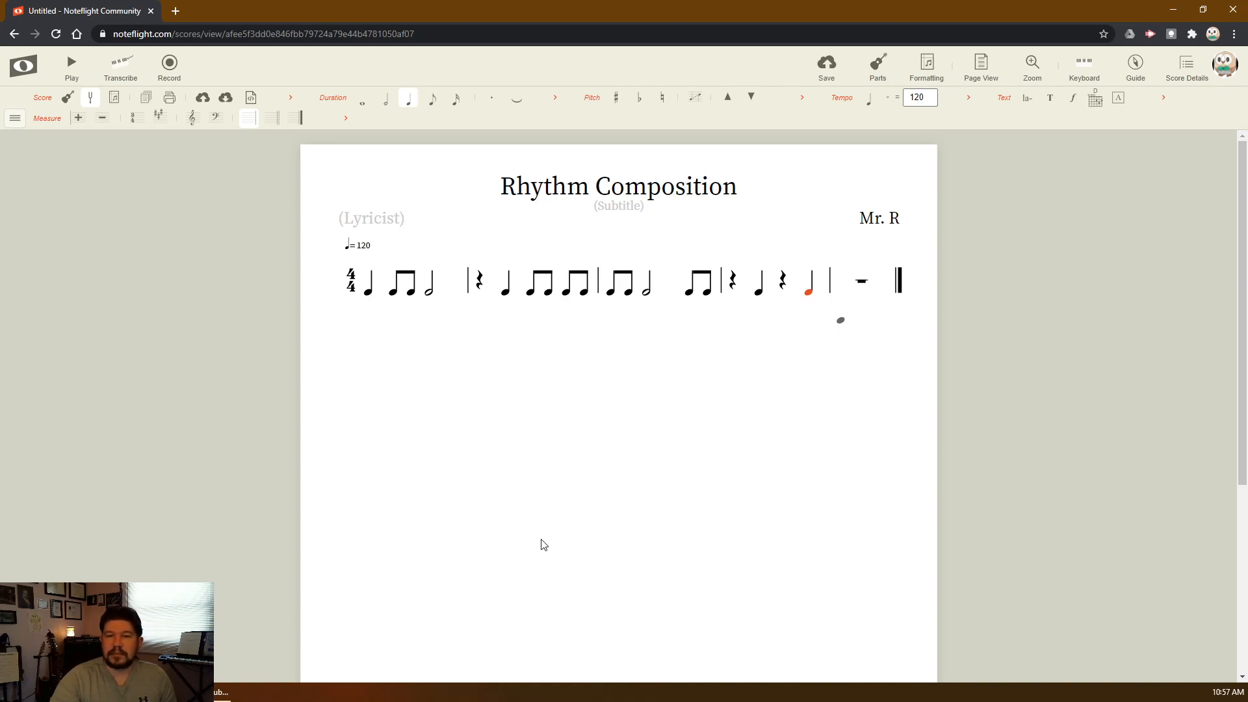
key(Right)
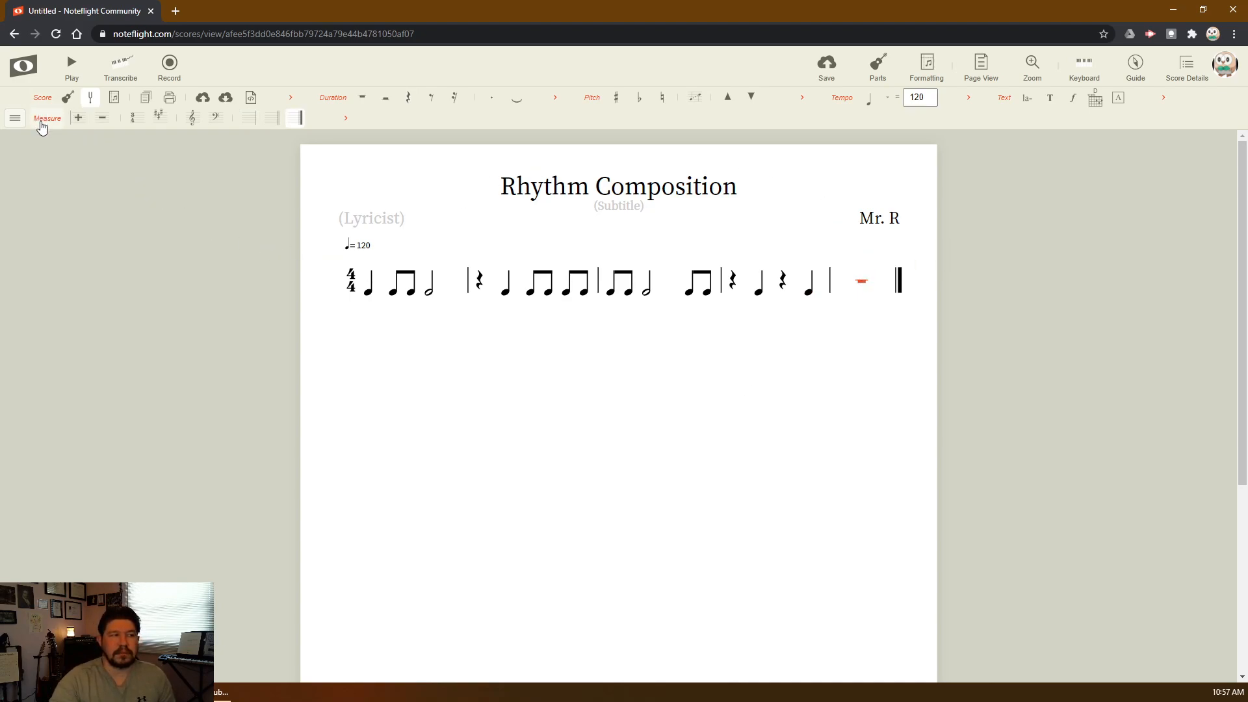
click(102, 119)
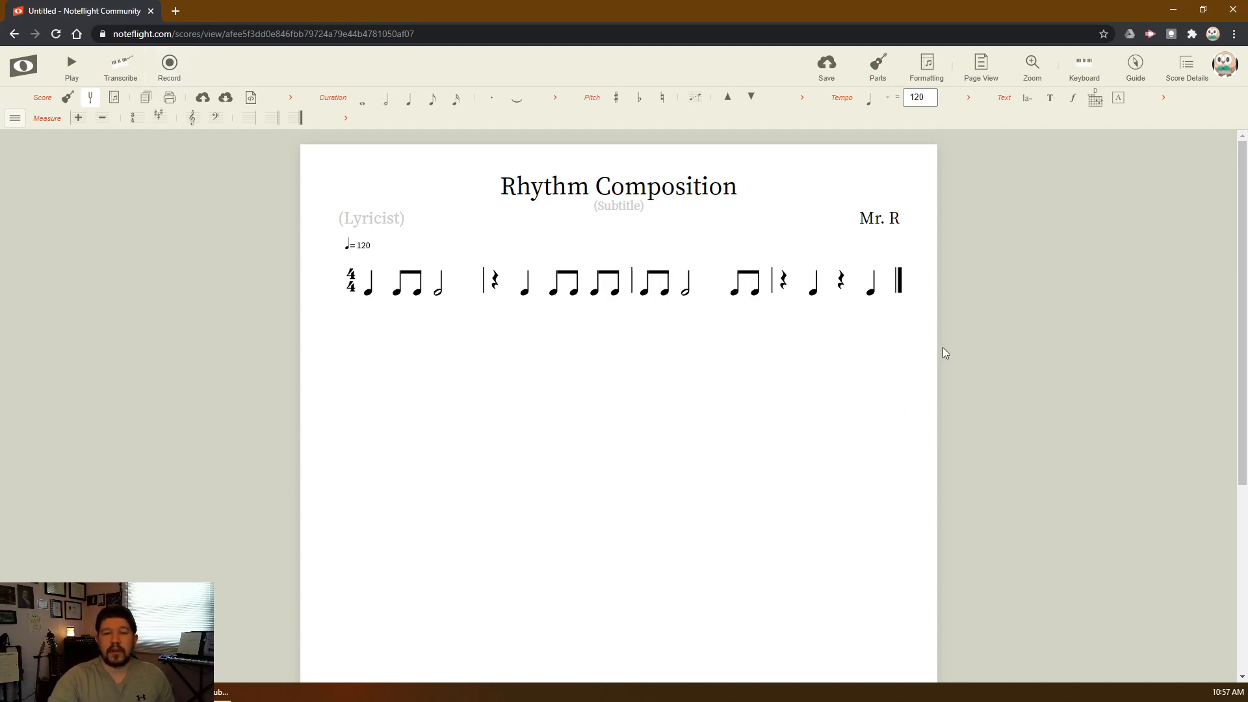
Play back the whole rhythm composition and return to editing
click(72, 63)
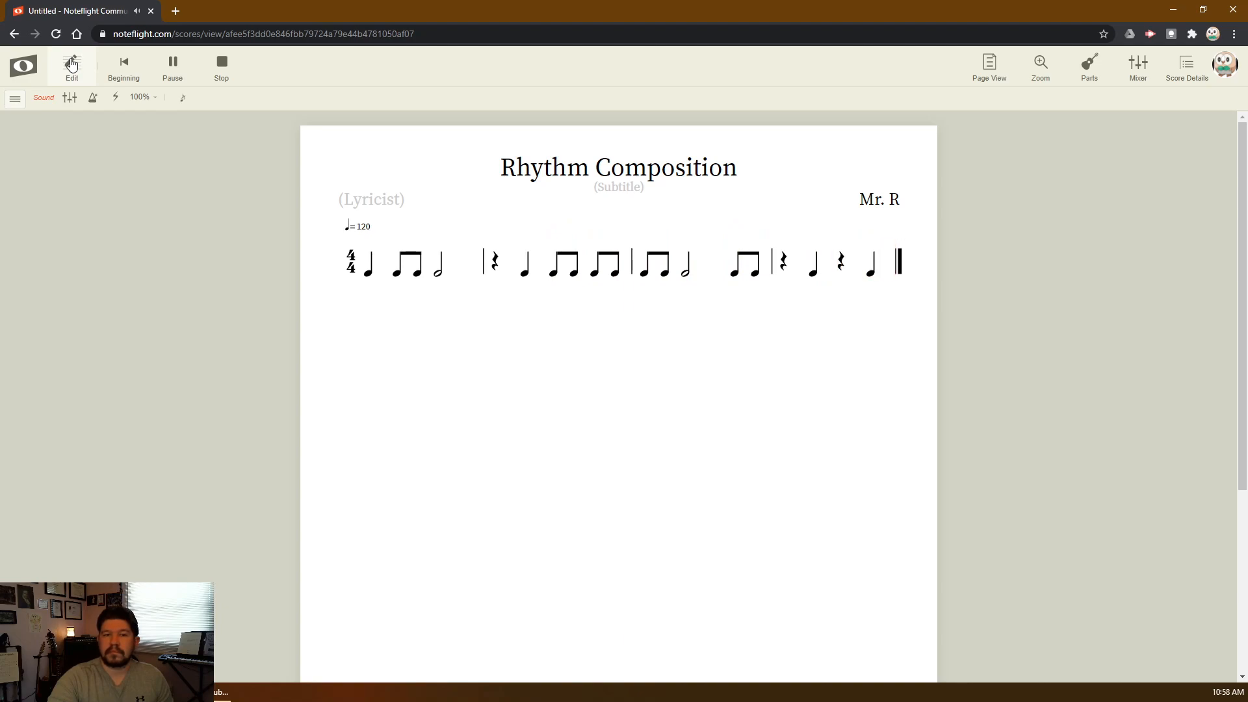
click(72, 63)
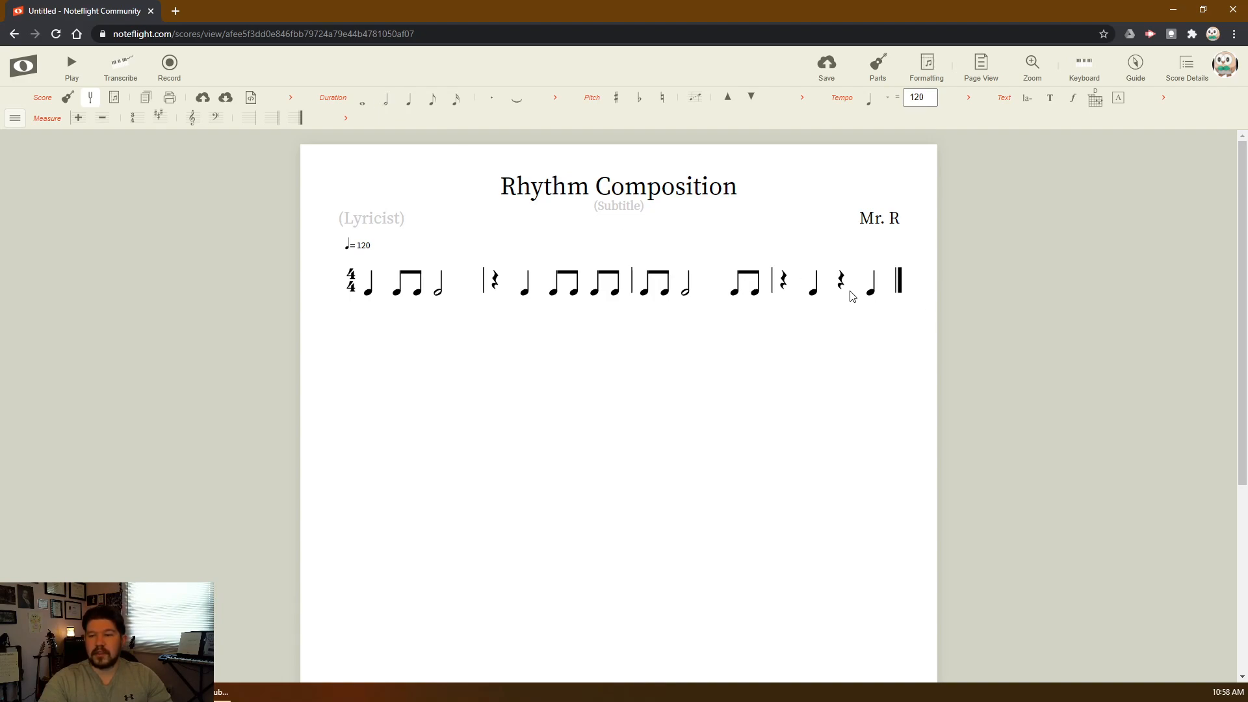
Replace the quarter rest and quarter note on beats 3 and 4 of measure 4 with a half note, and delete the extra fifth measure
click(871, 294)
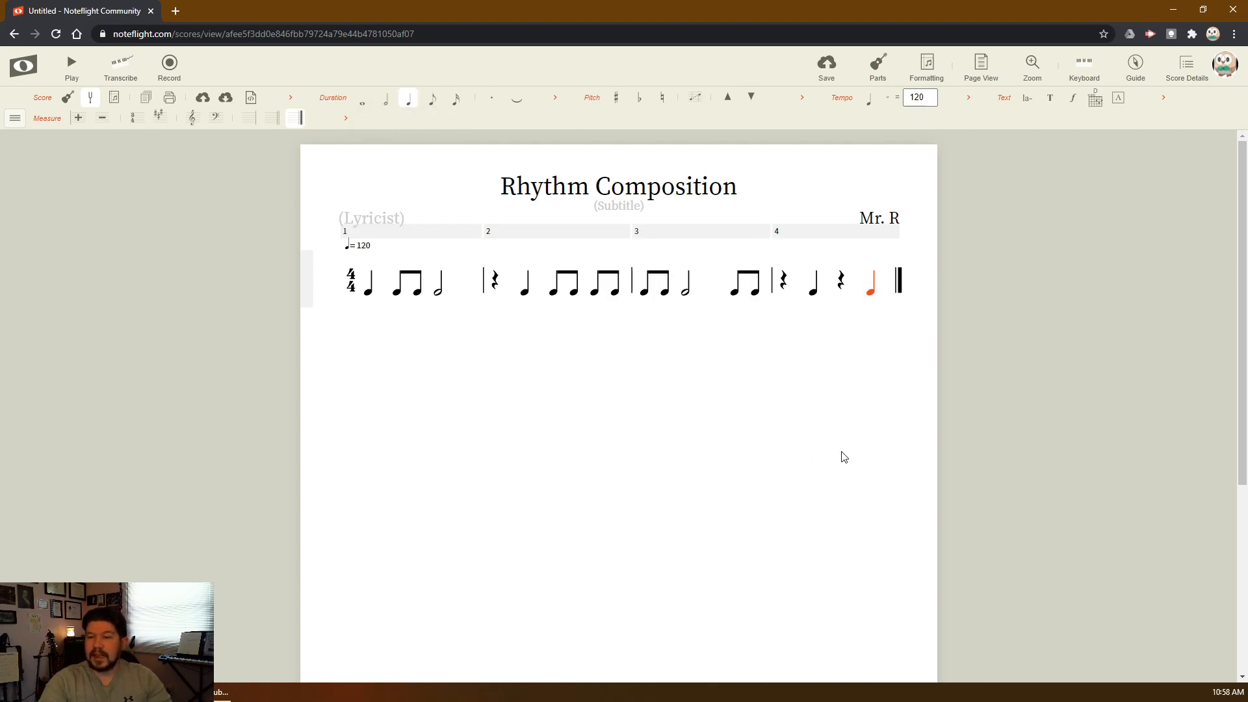
click(841, 286)
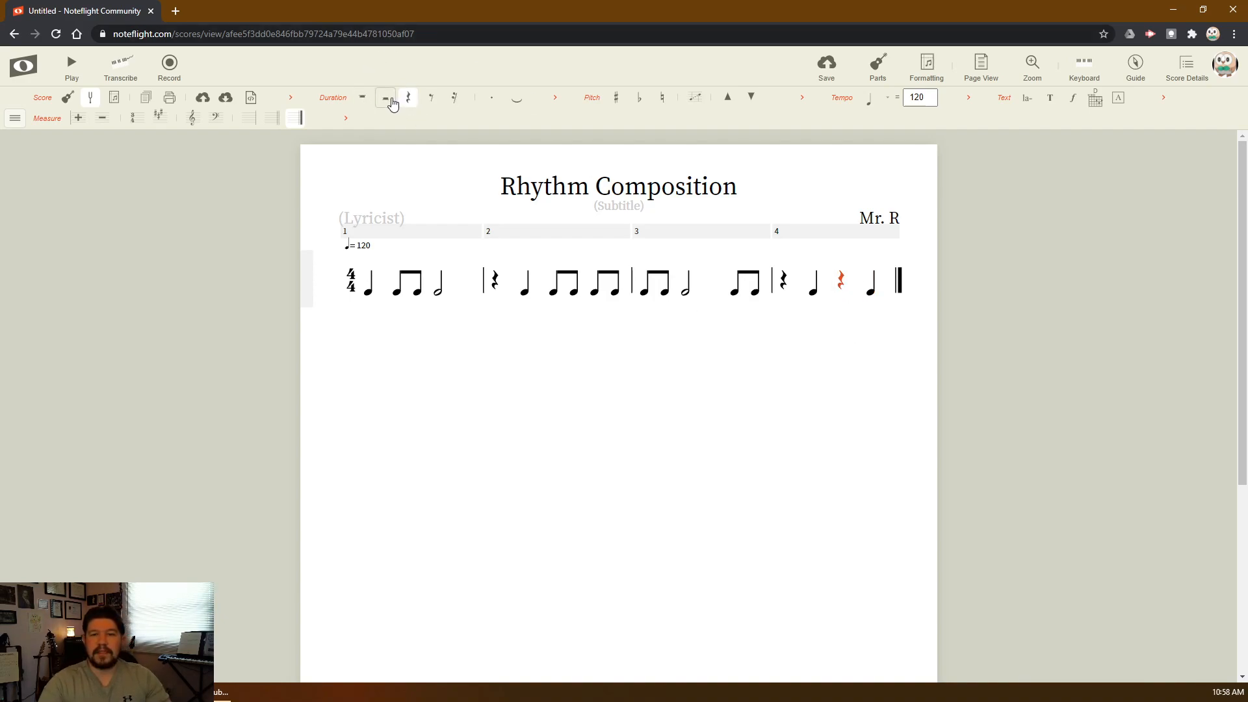
click(386, 97)
click(849, 292)
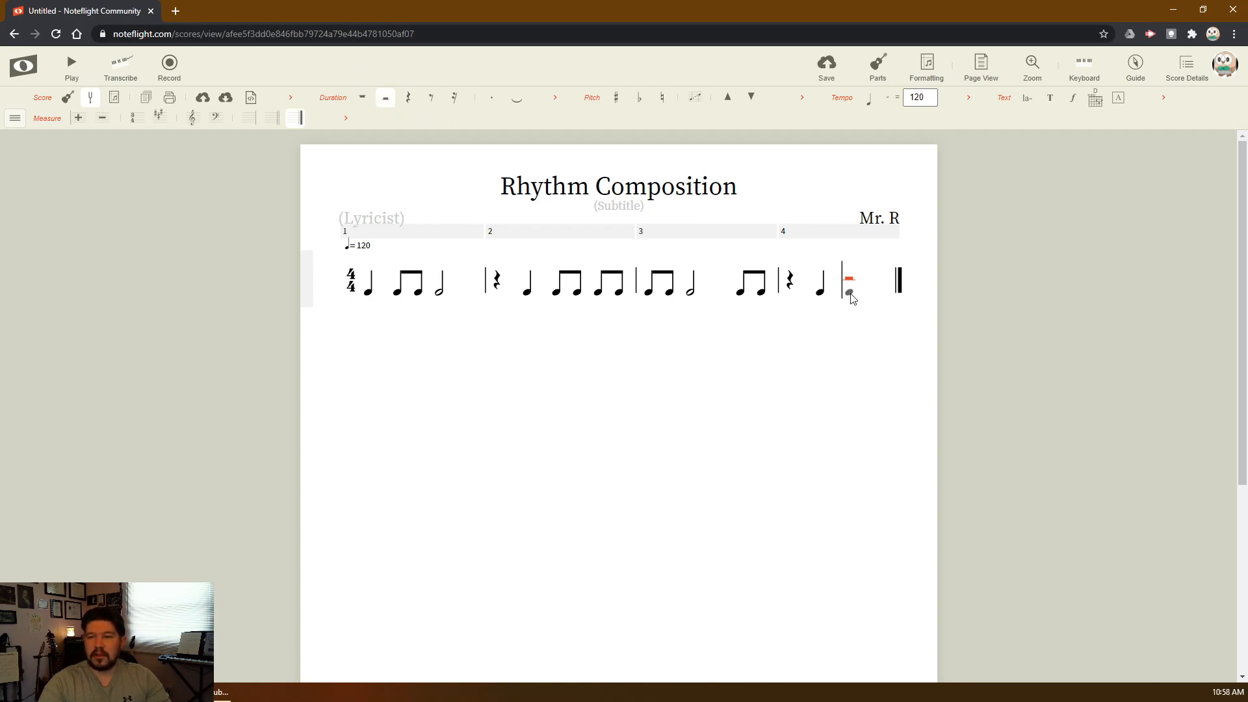
click(468, 655)
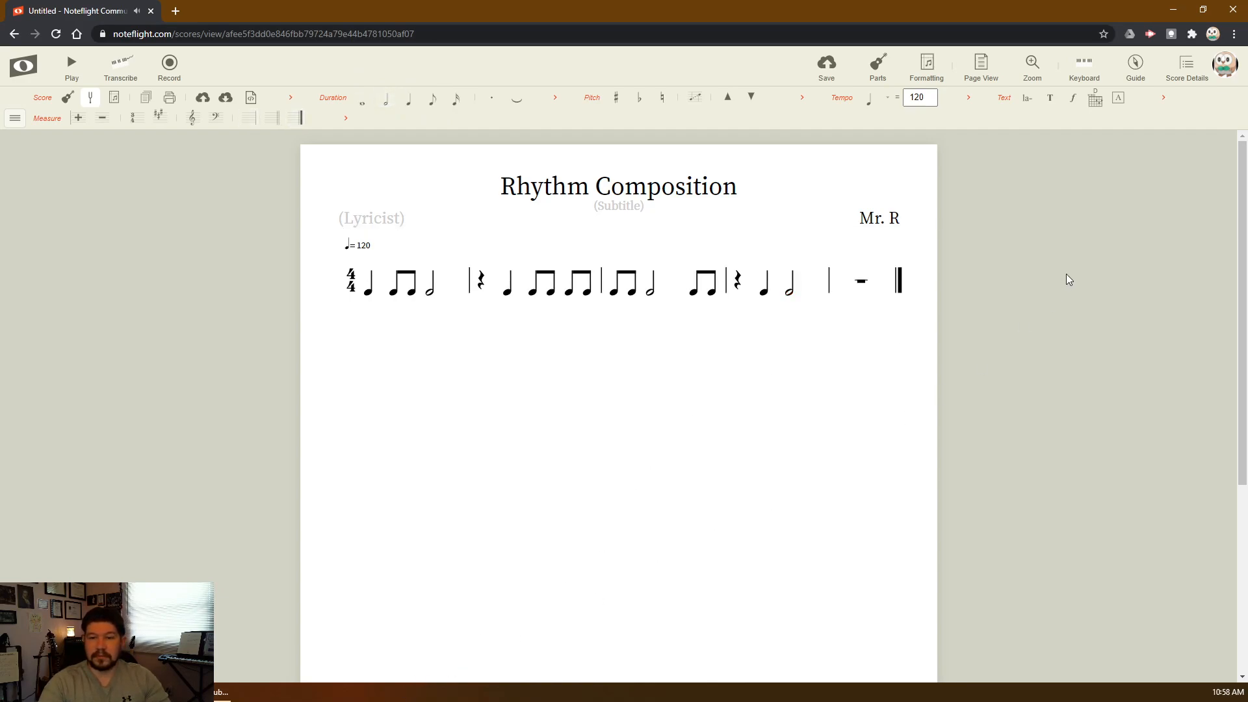
click(863, 285)
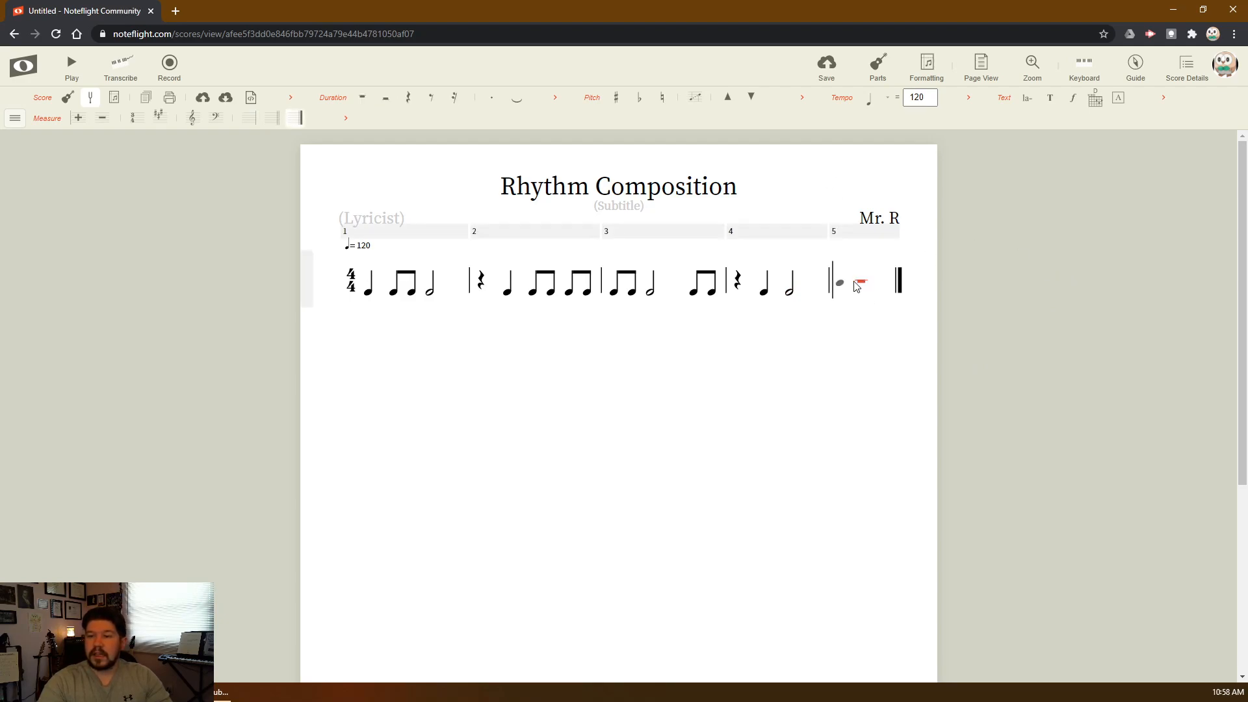
click(102, 119)
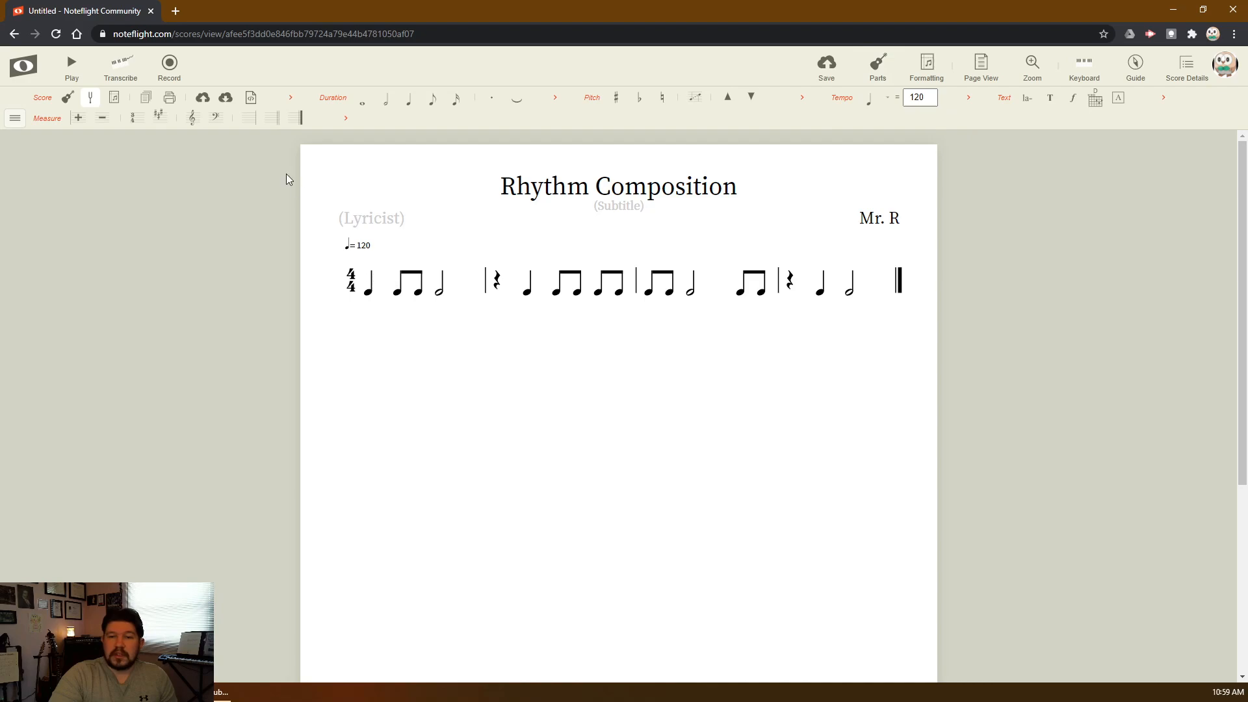
Save the score and reopen Rhythm Composition from the My Scores list
click(826, 65)
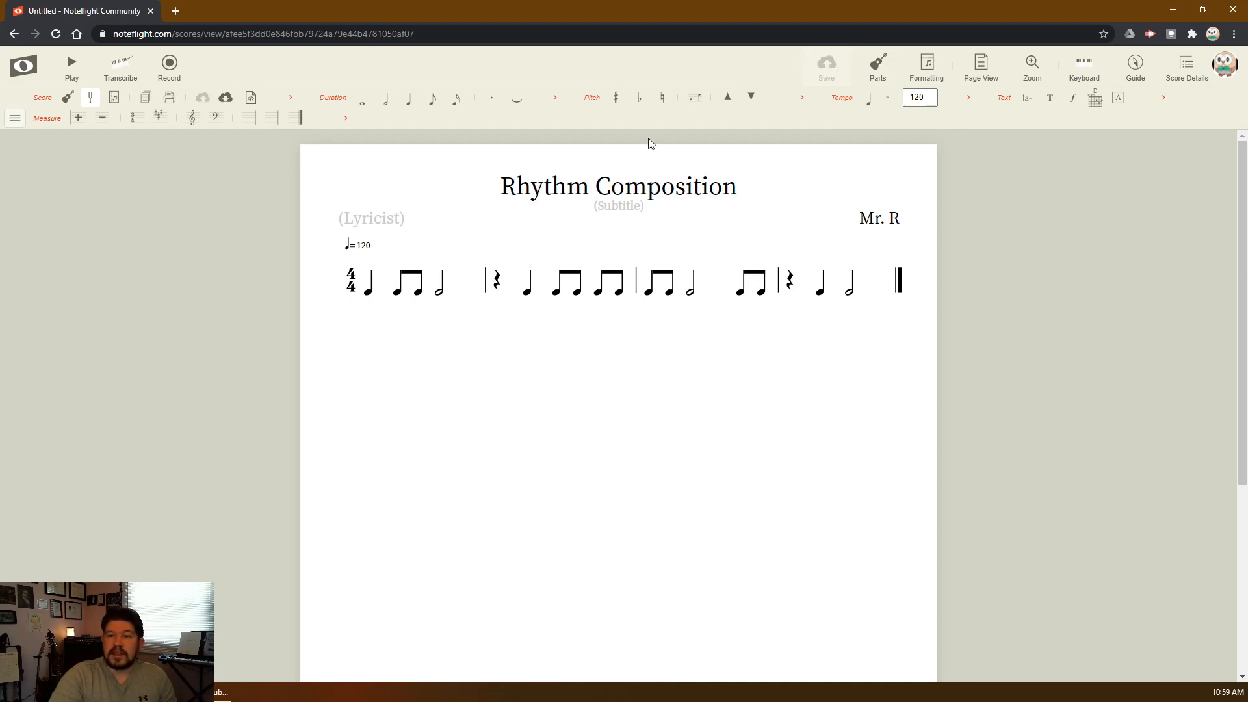
click(16, 65)
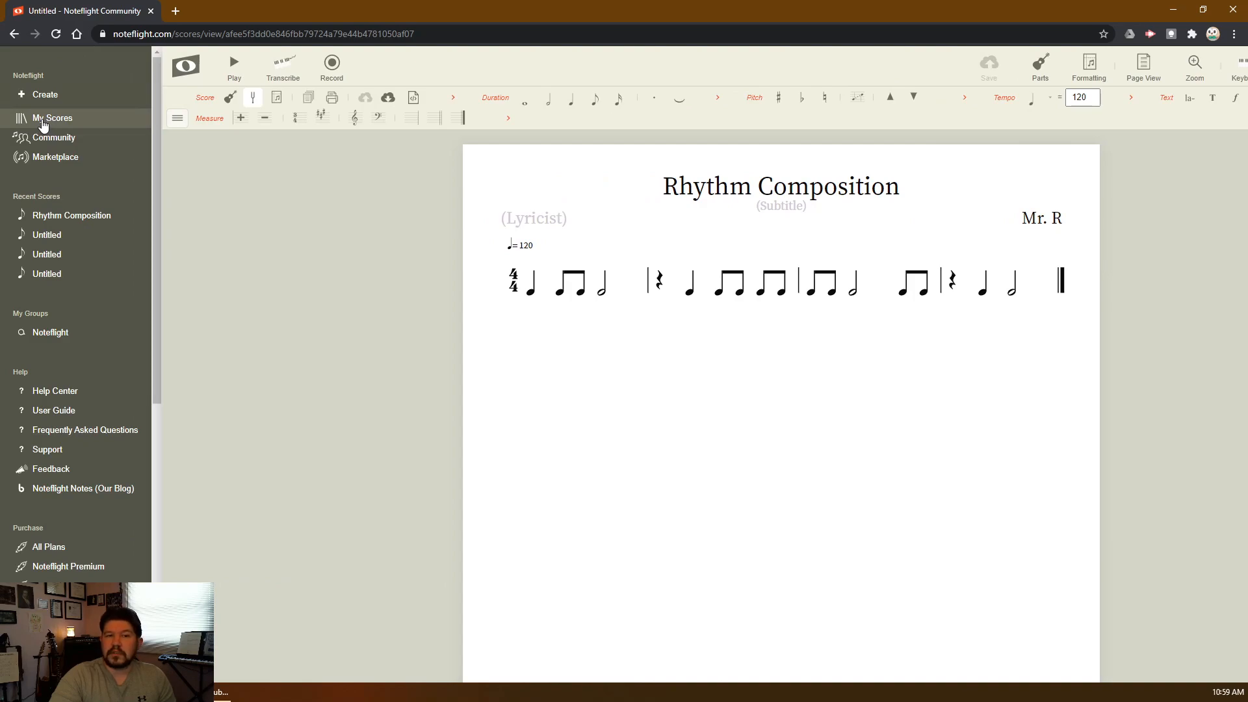
click(46, 121)
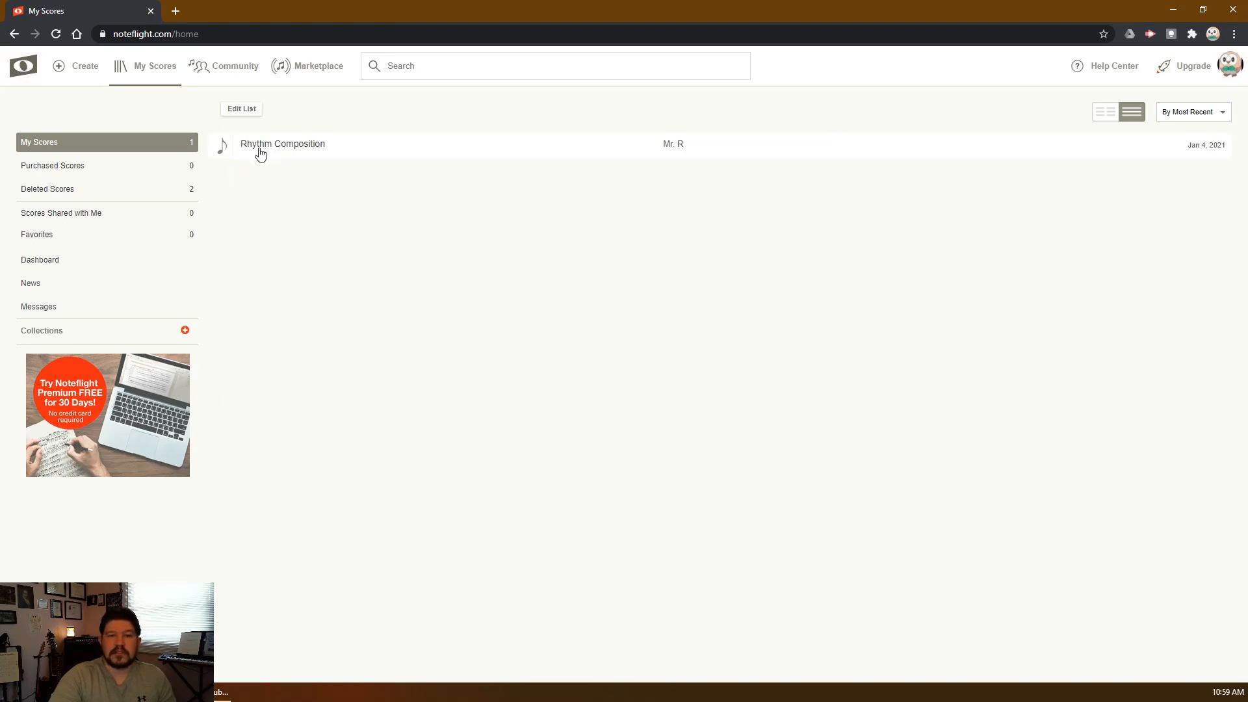
click(311, 149)
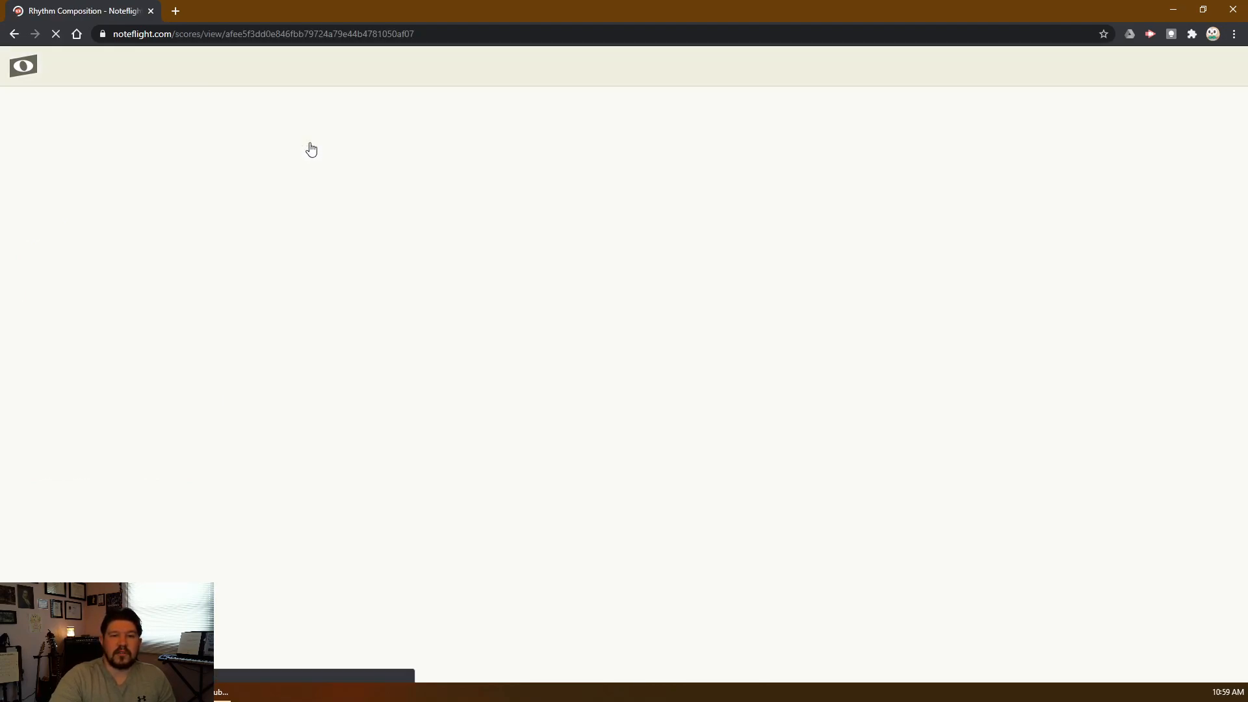